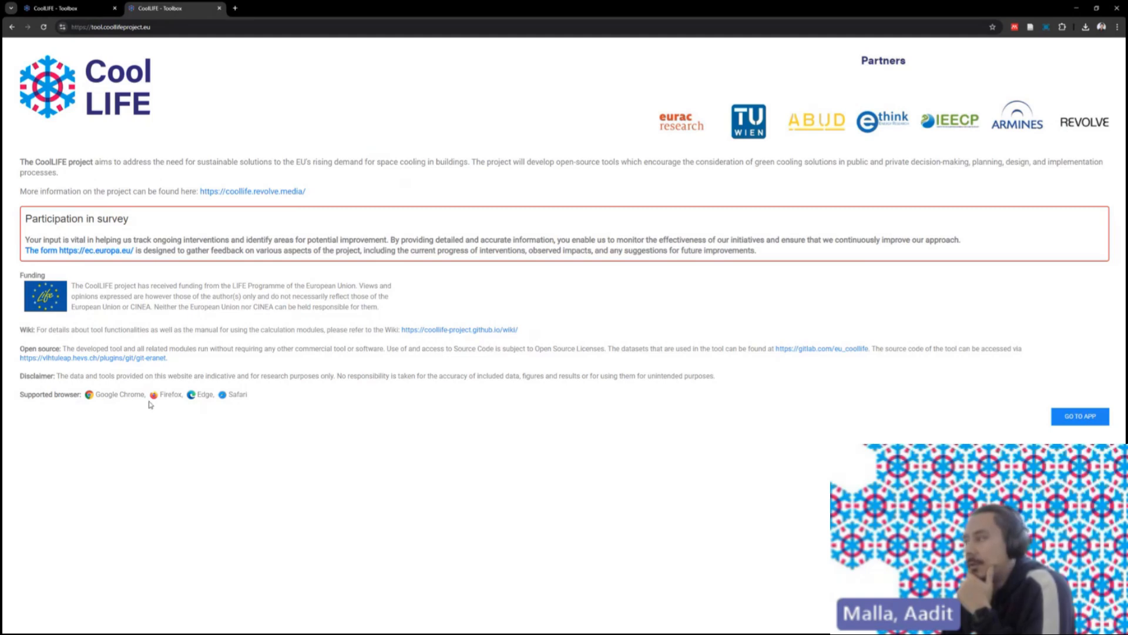
- Launch the interactive map, dismiss the maintenance notice, and pan around the Europe satellite view
left_click(1069, 420)
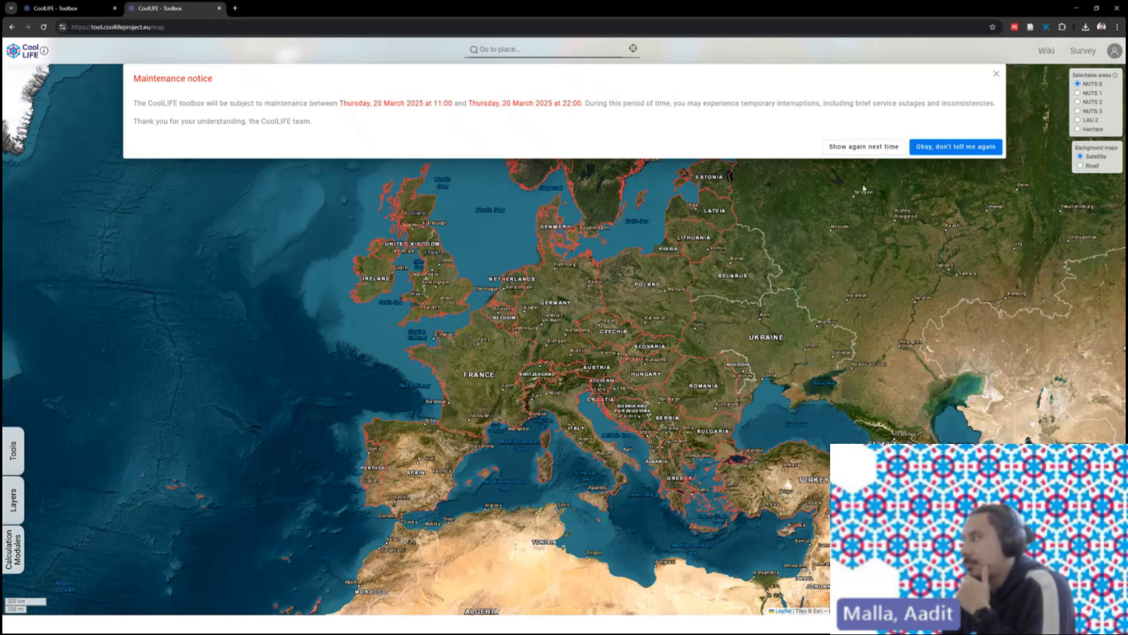
left_click(865, 148)
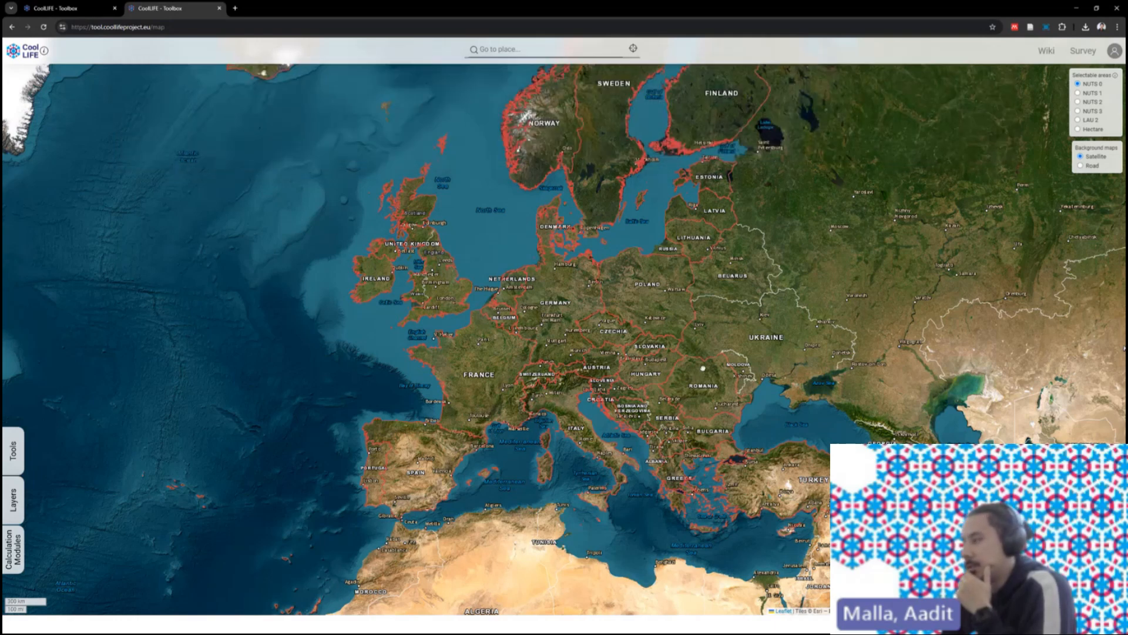
left_click_drag(703, 368, 668, 375)
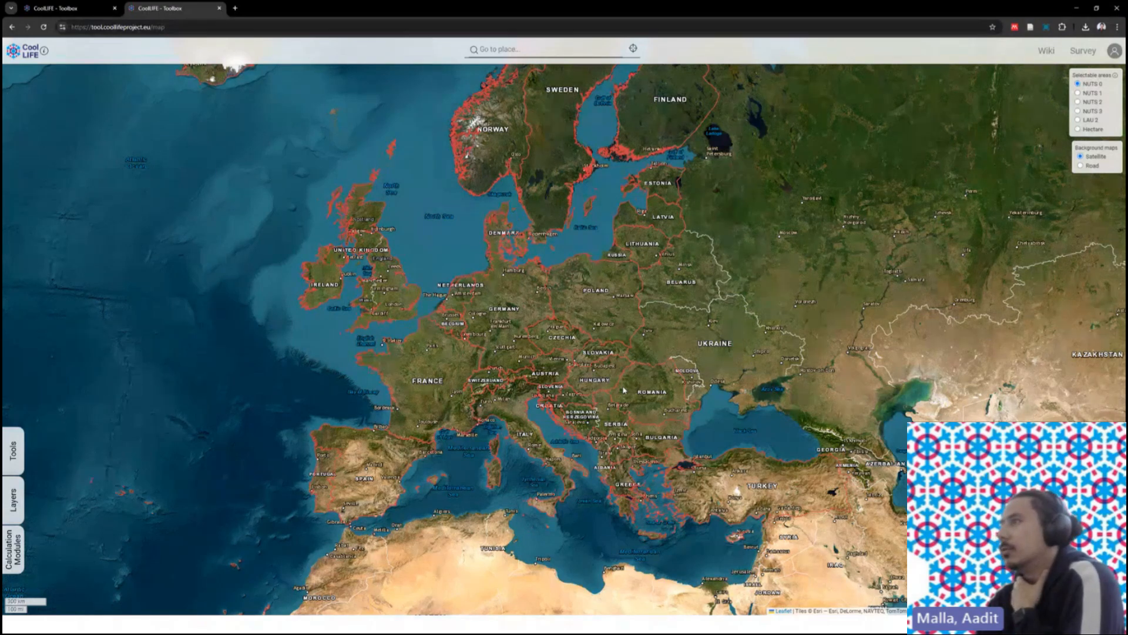
left_click_drag(627, 361, 569, 381)
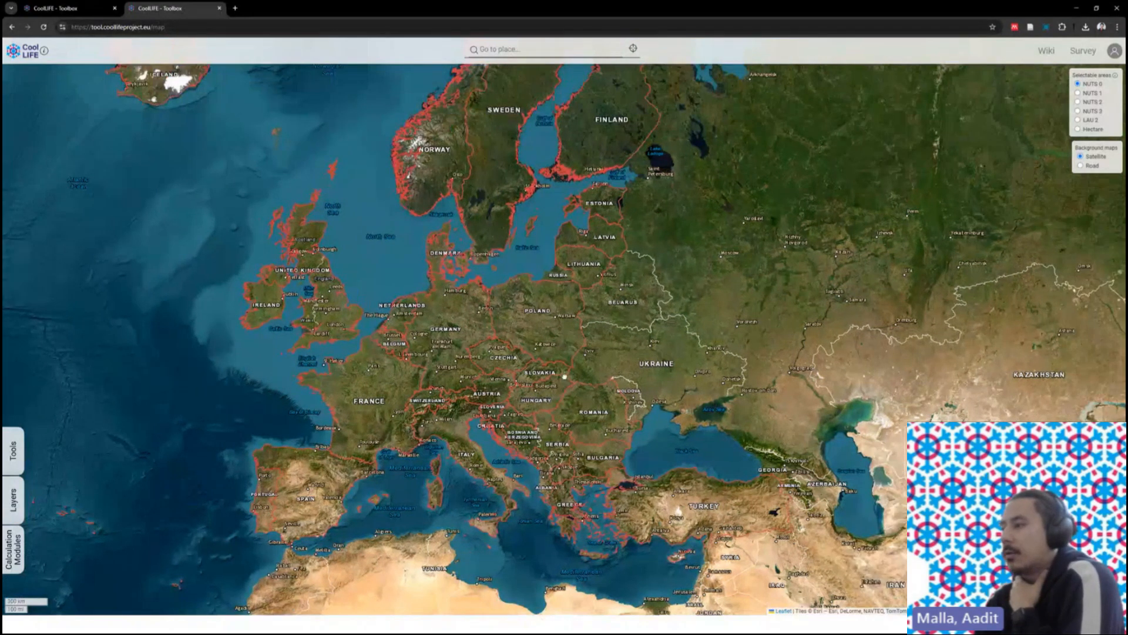
scroll(537, 388, "up", 3)
scroll(532, 392, "down", 3)
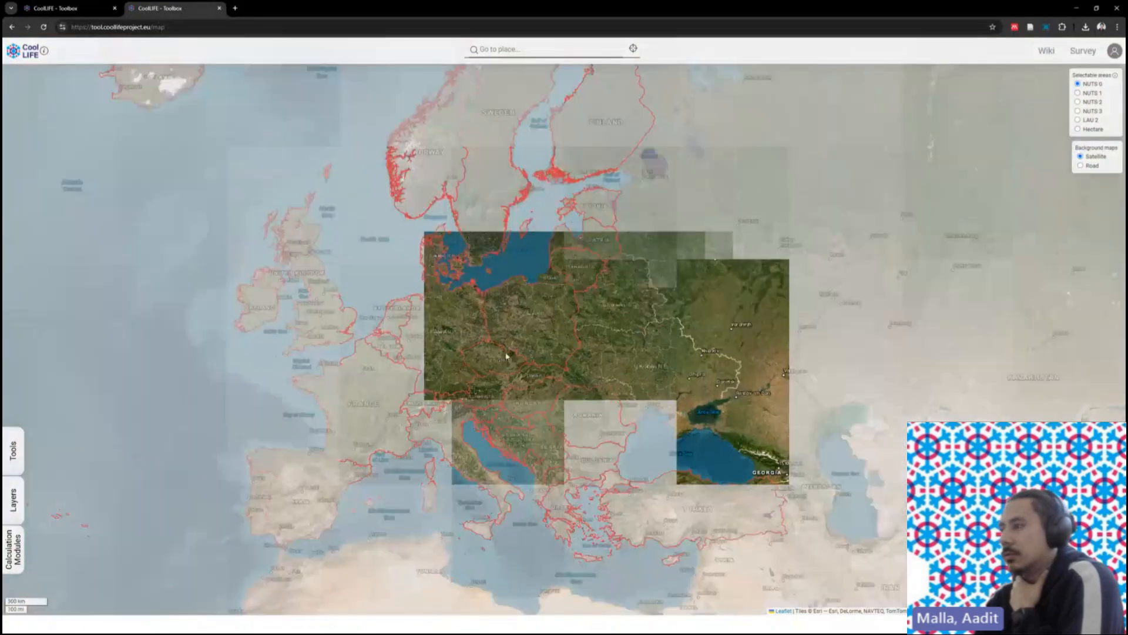
left_click_drag(529, 394, 559, 374)
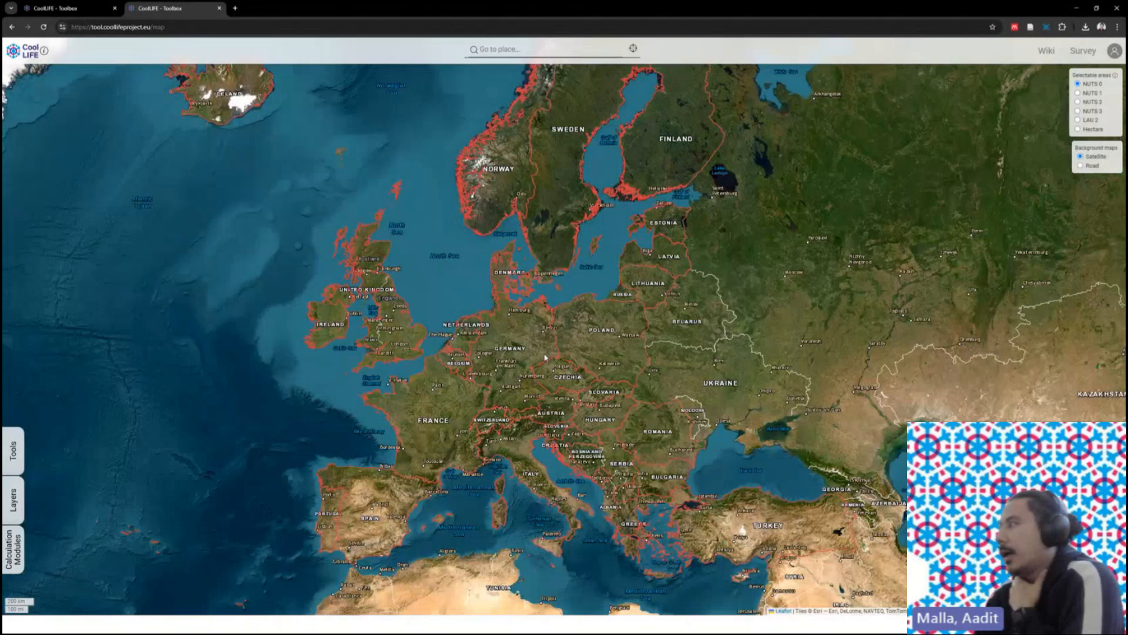
left_click_drag(545, 358, 523, 355)
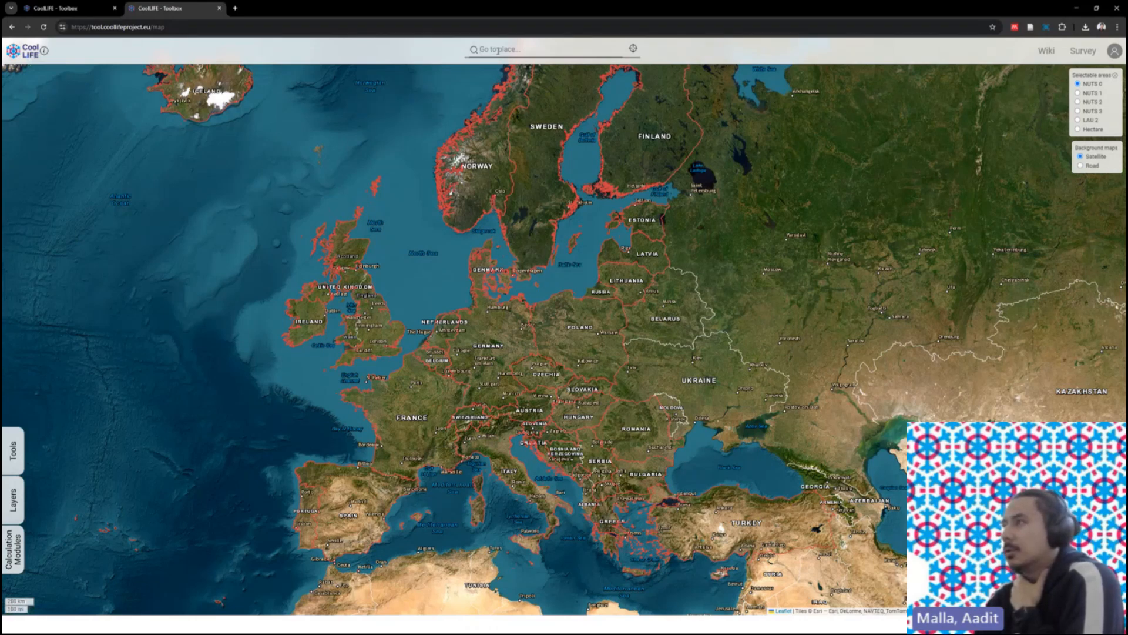
- Open the CoolLIFE Wiki, expand 'Tool Overview and User Guide' and 'Calculation Modules', then return to the Toolbox
left_click(1044, 56)
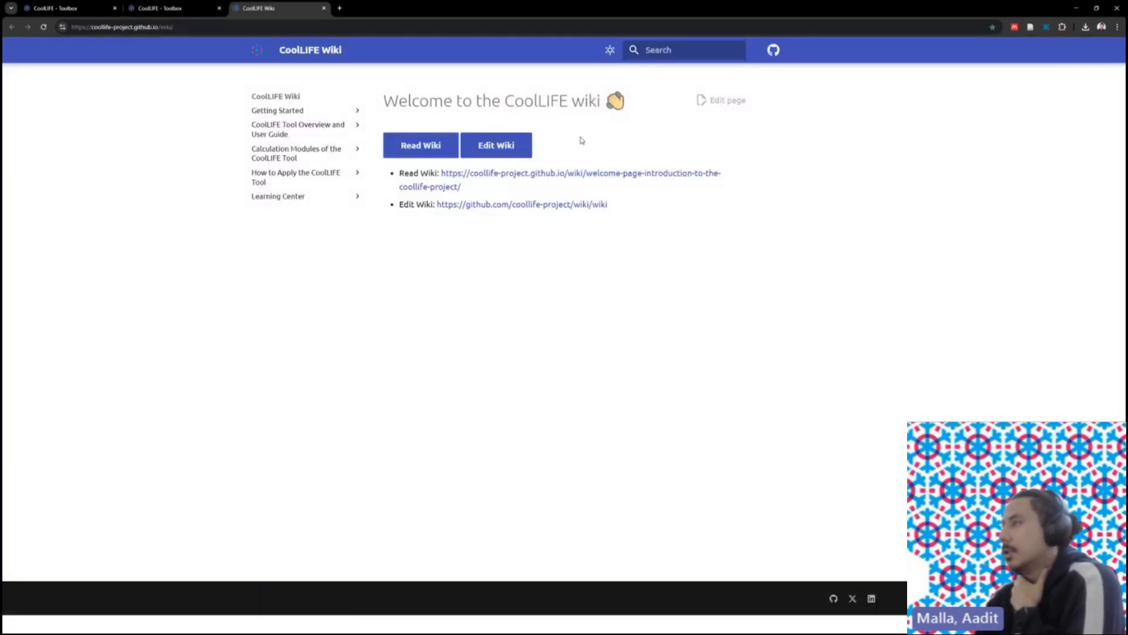
left_click(328, 127)
left_click(308, 216)
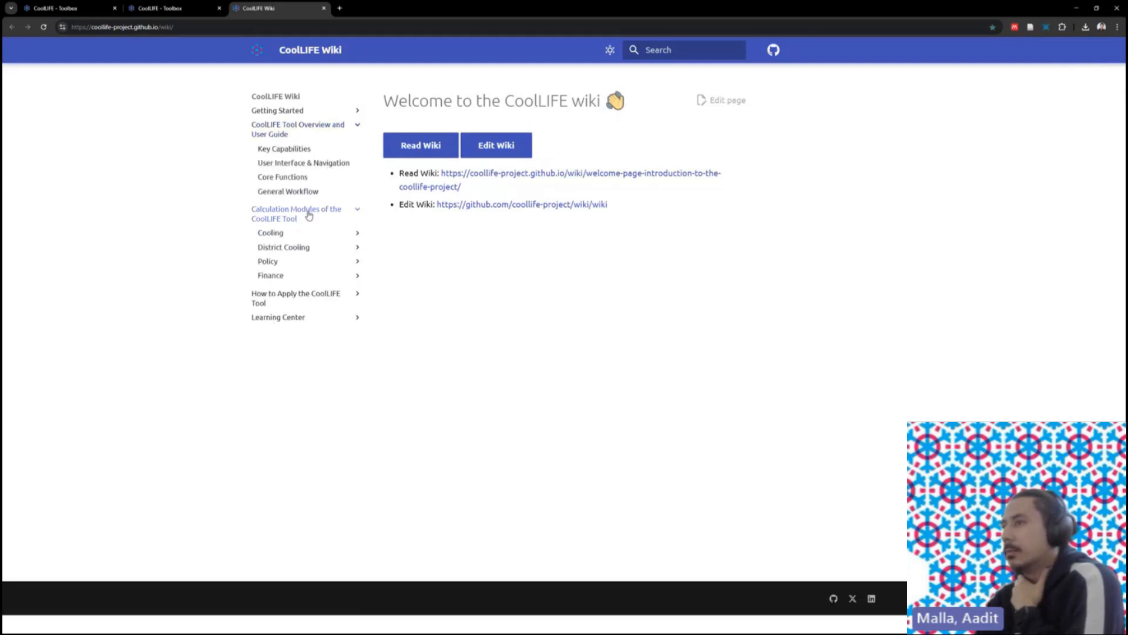
left_click(191, 10)
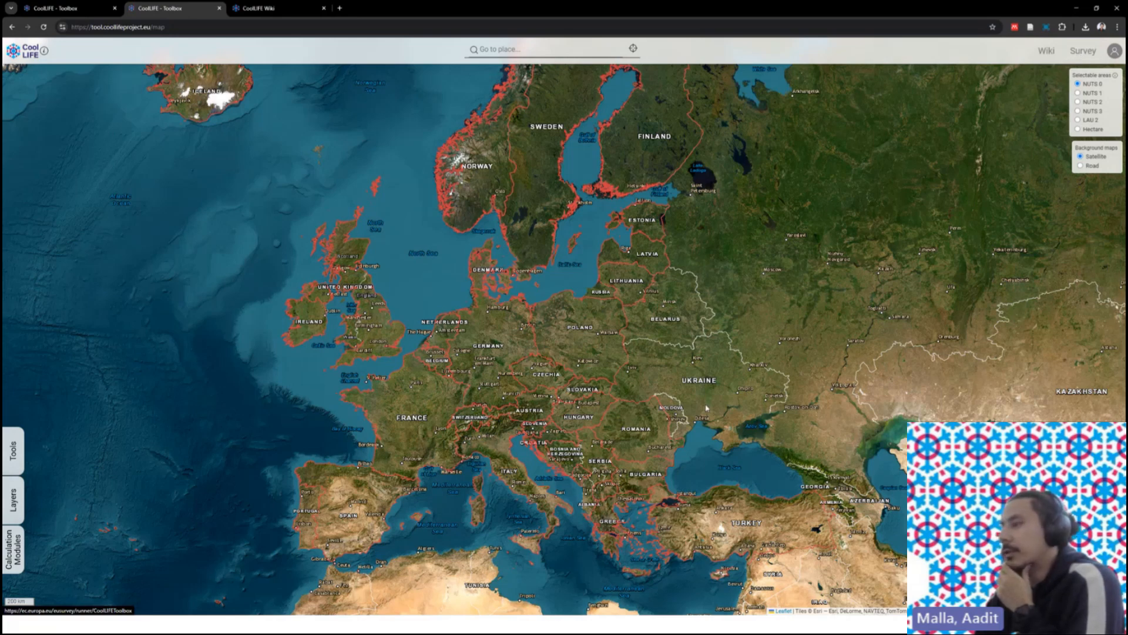
left_click(1115, 51)
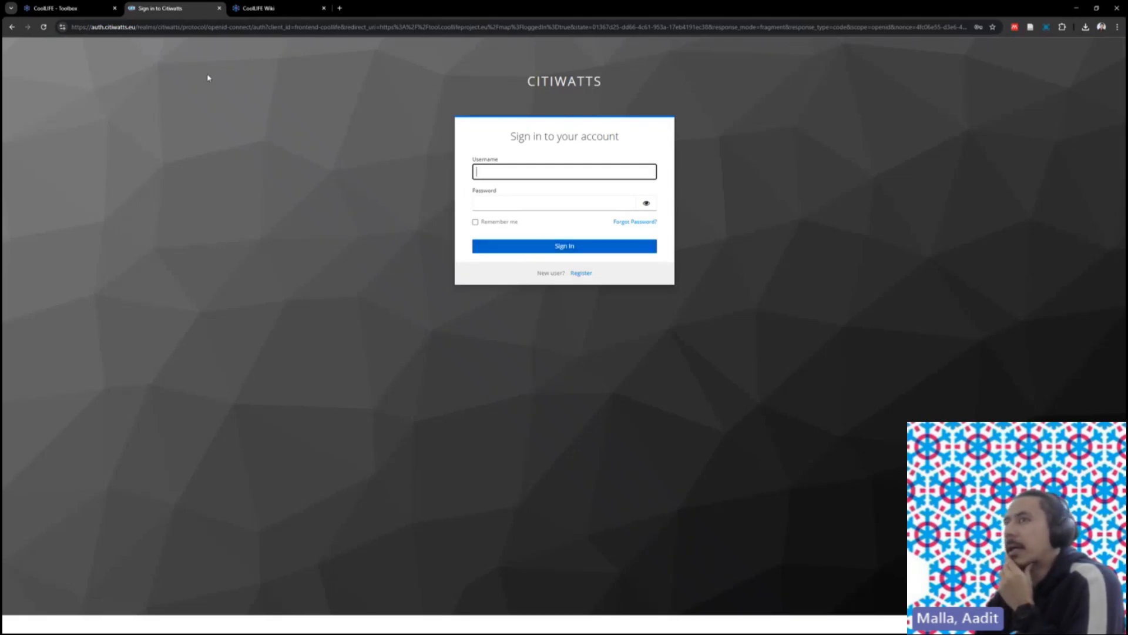
left_click(8, 27)
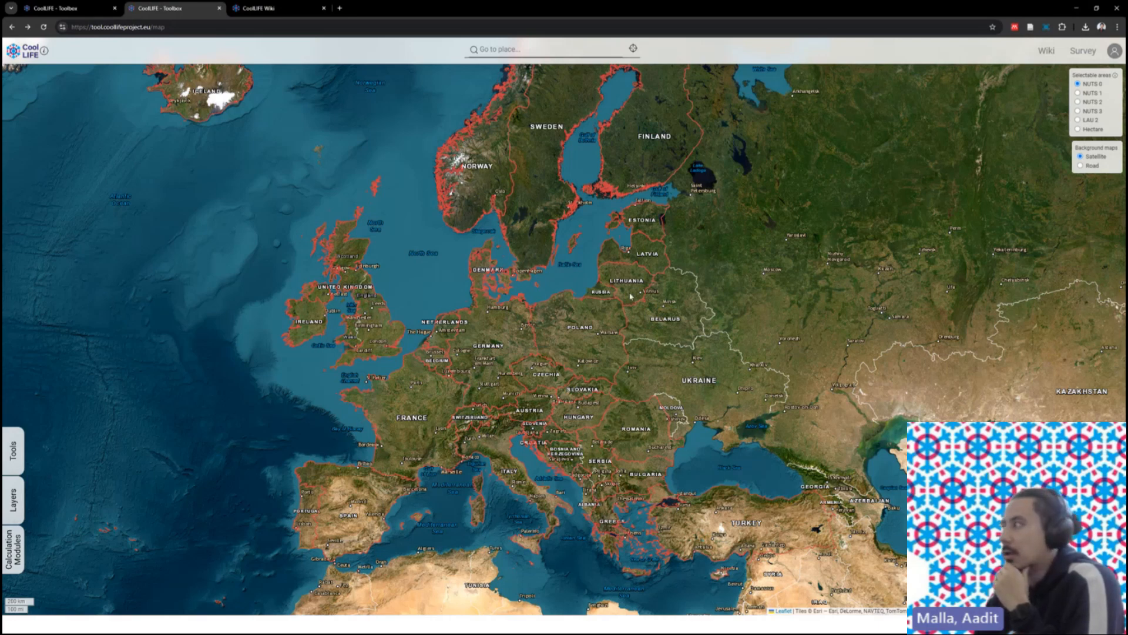
- Open the area selection tools, then select Germany and clear that selection
left_click(13, 456)
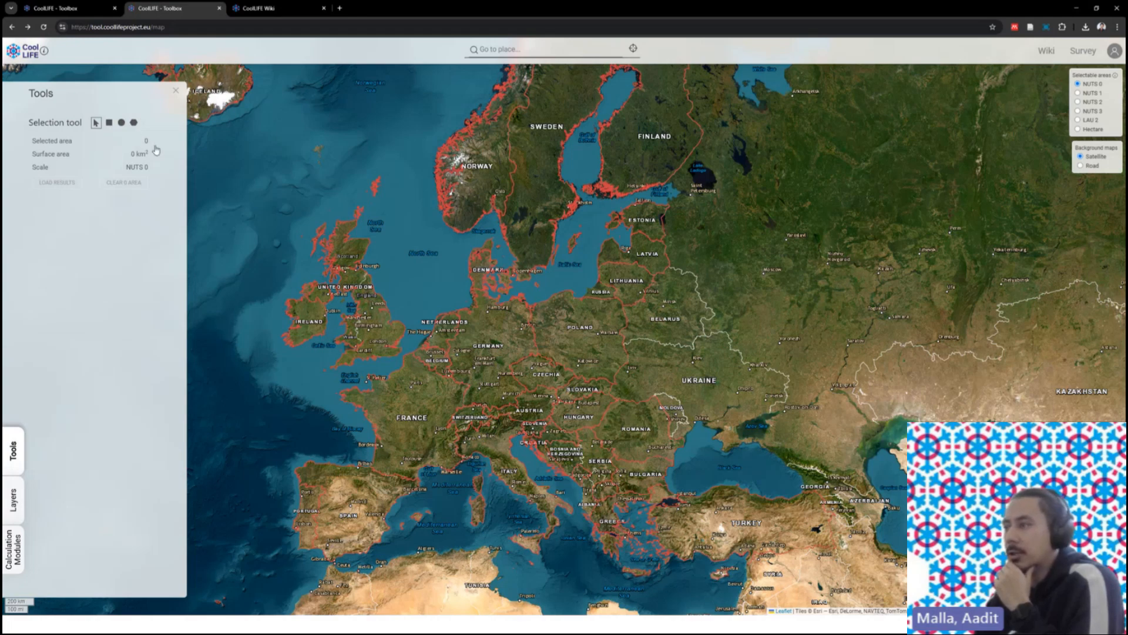
left_click(469, 333)
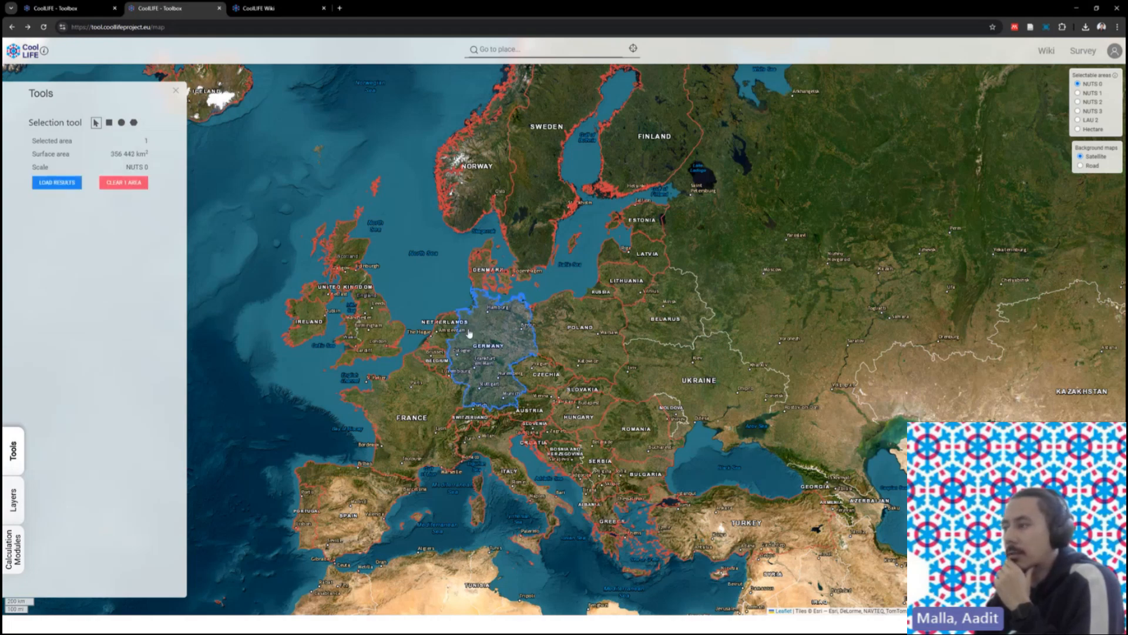
left_click(471, 335)
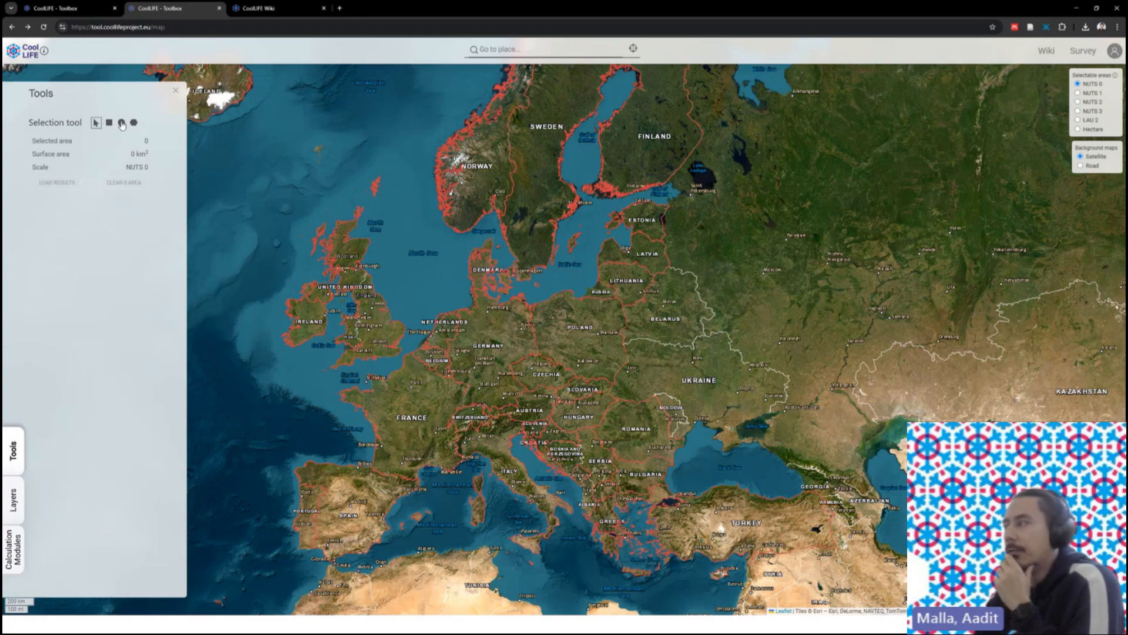
- Switch selectable areas to NUTS 2, box-select two regions around Stuttgart, and clear them
left_click(1083, 102)
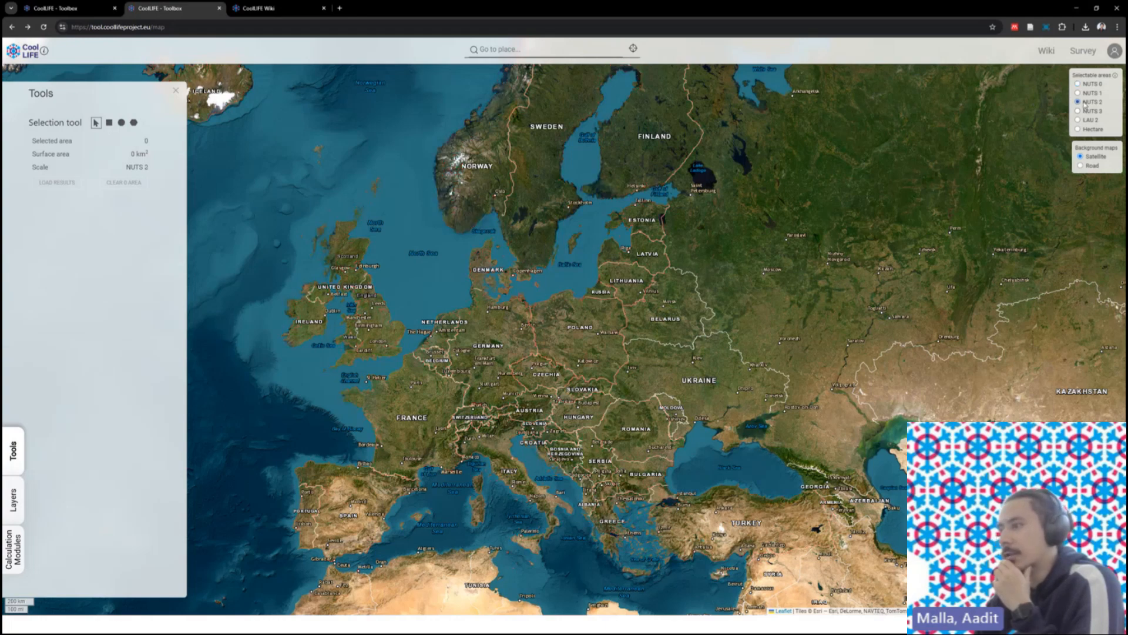
scroll(466, 421, "up", 3)
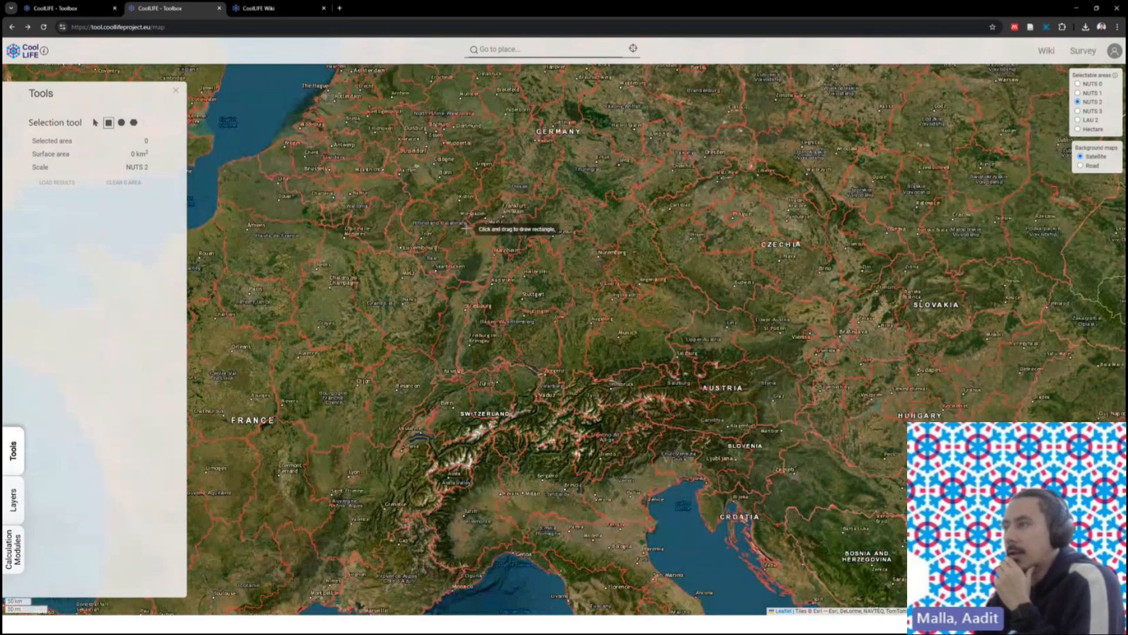
left_click_drag(405, 194, 598, 323)
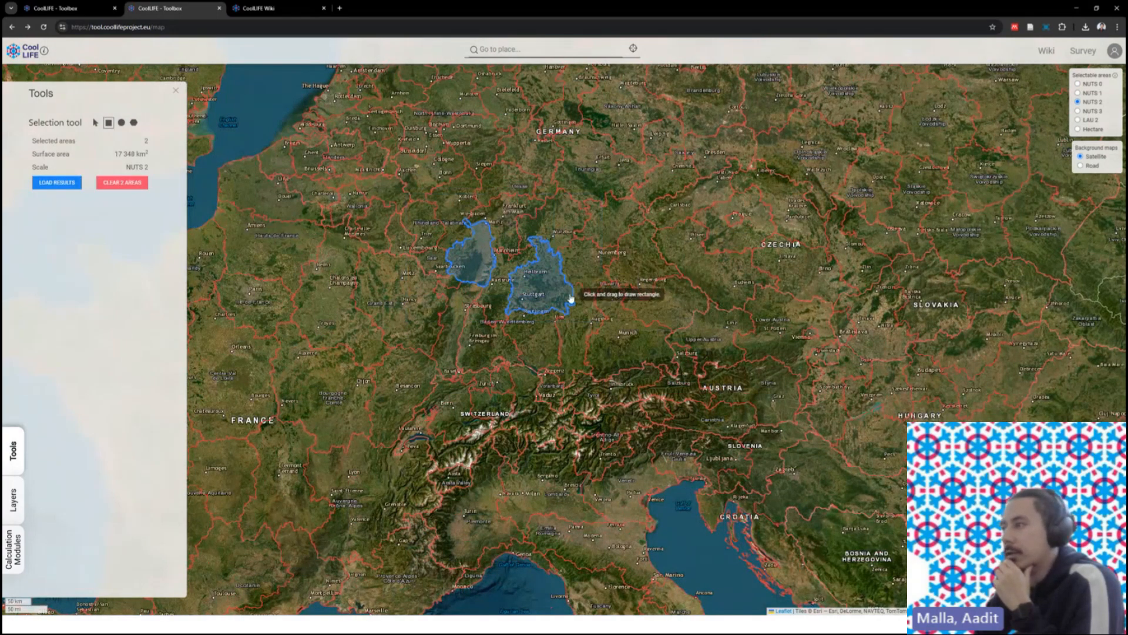
left_click(141, 185)
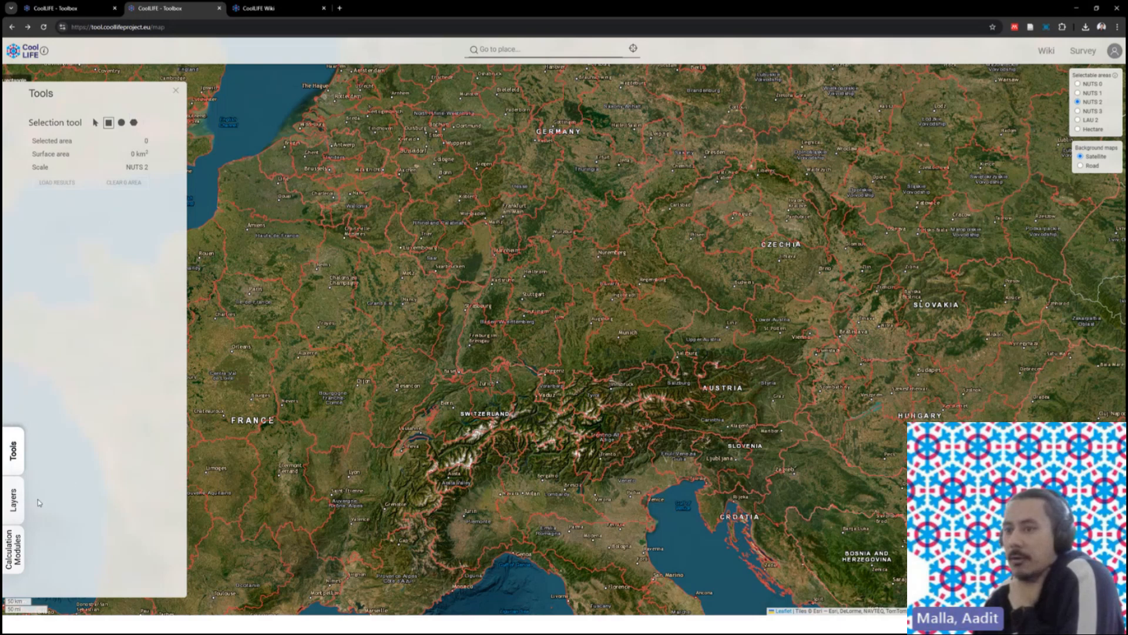
- Turn on the COOLING DENSITY TOTAL layer under Buildings and zoom out and back in
left_click(14, 500)
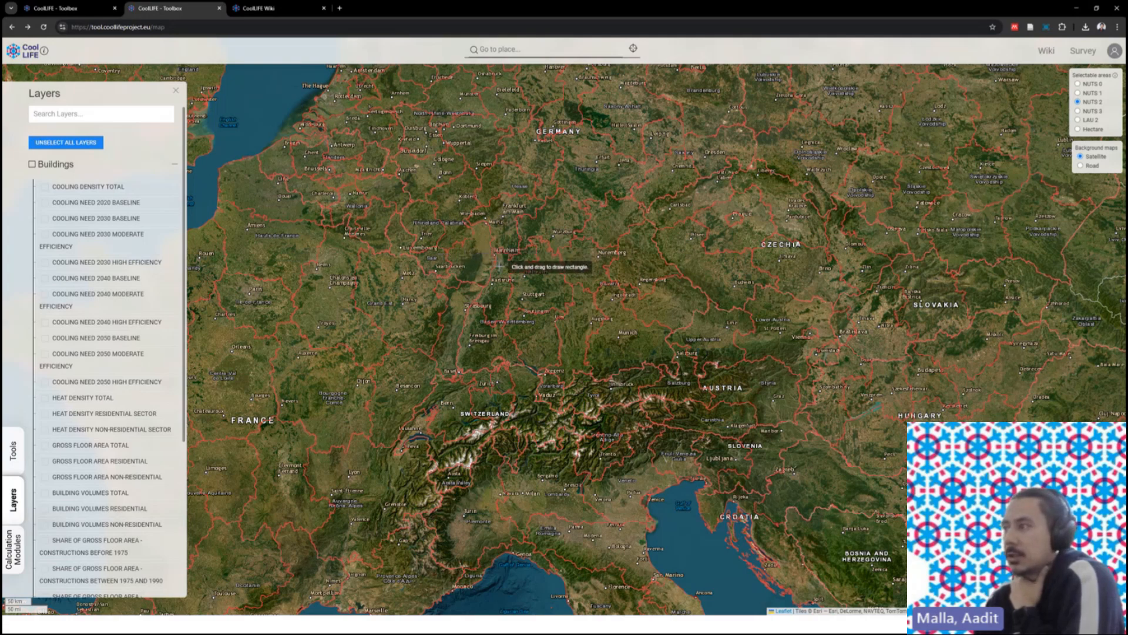
scroll(499, 266, "down", 1)
scroll(541, 260, "up", 1)
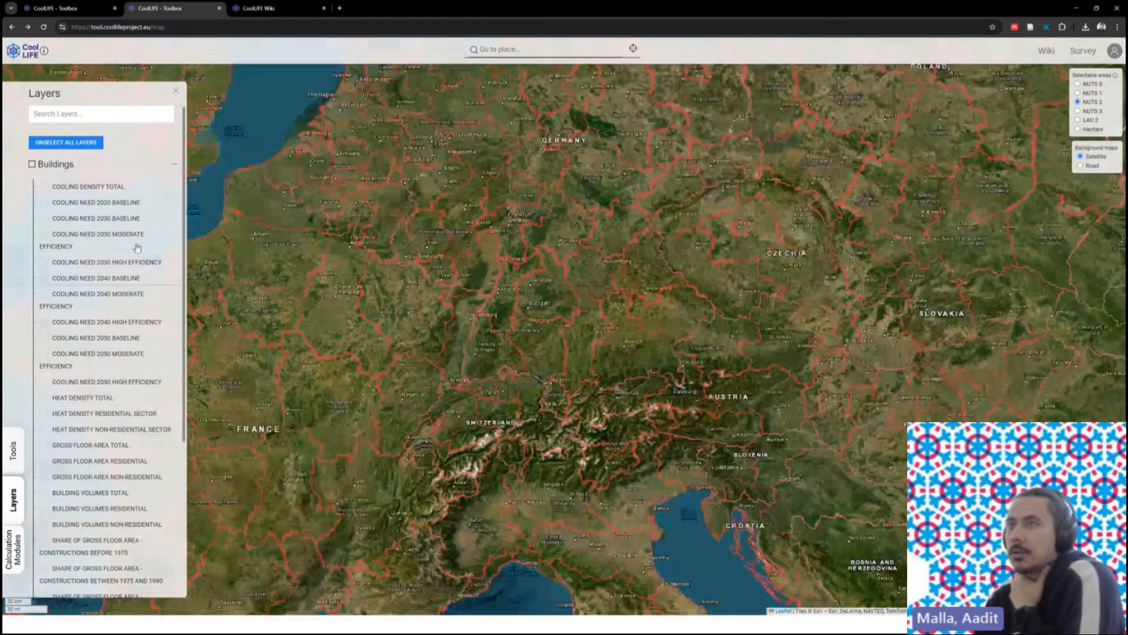
left_click(45, 188)
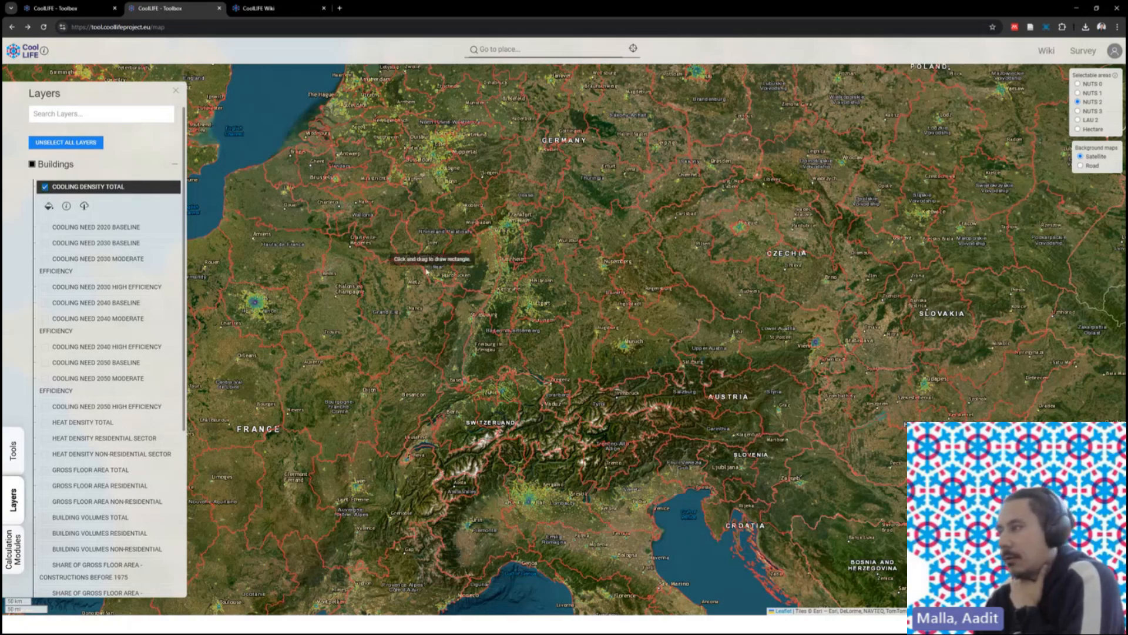
scroll(502, 258, "down", 3)
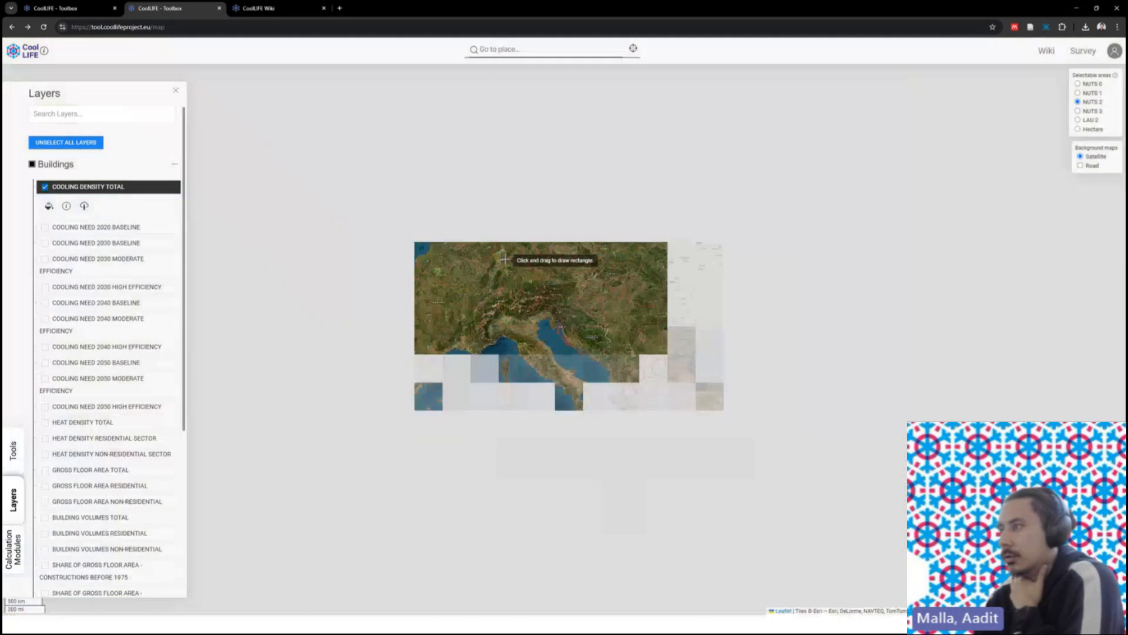
scroll(539, 262, "up", 3)
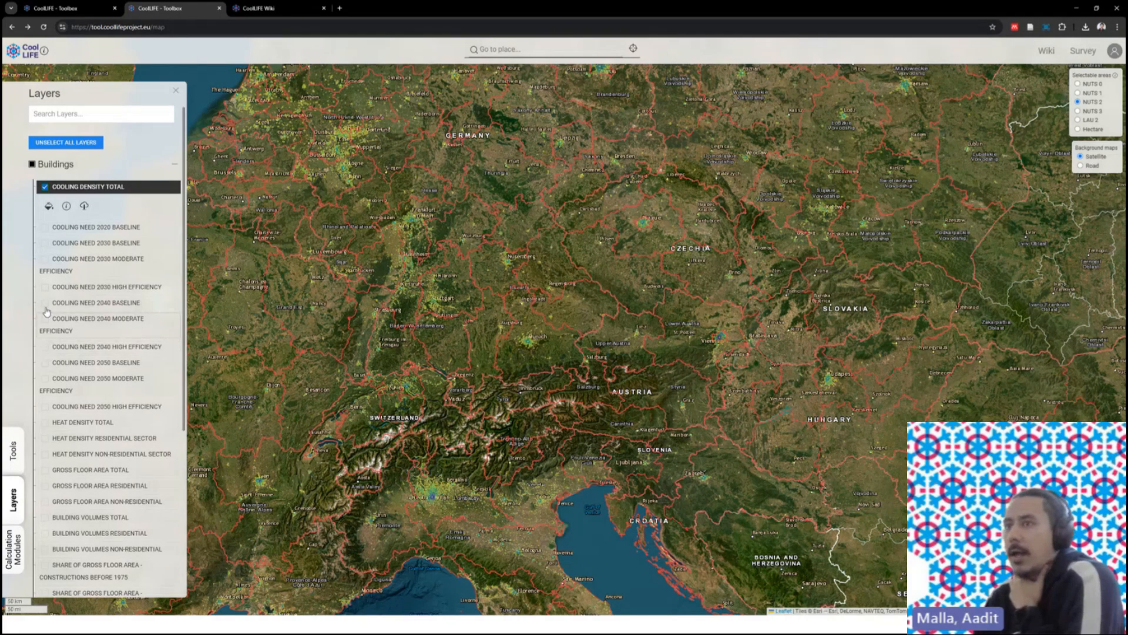
- Use the single-click selection tool to select the NUTS 2 region around Munich
left_click(13, 452)
left_click(96, 123)
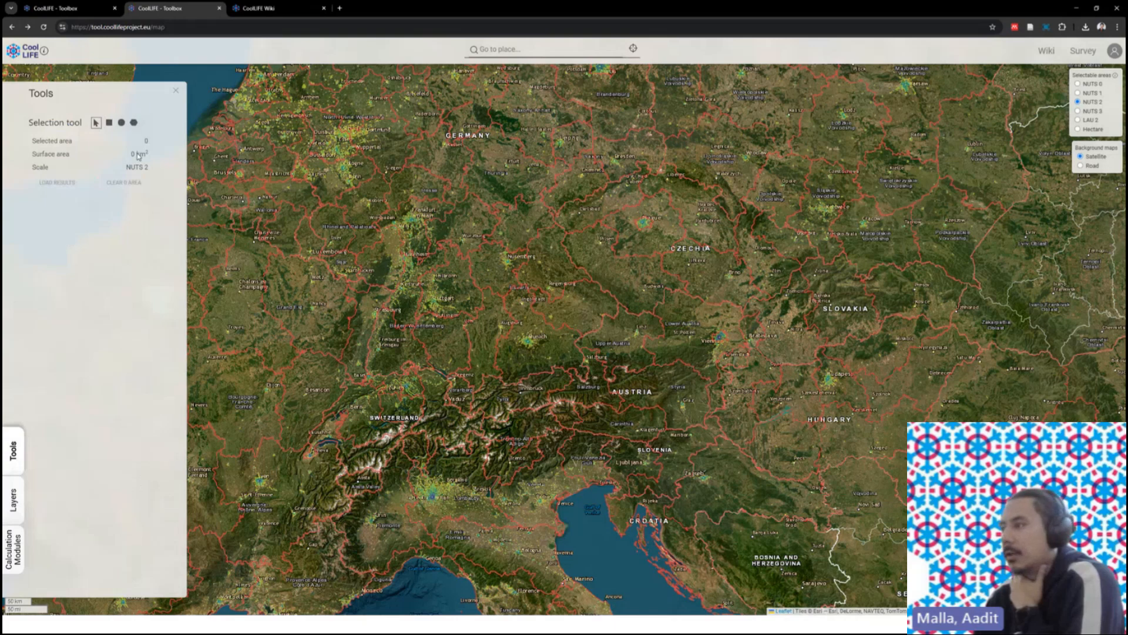
scroll(538, 340, "up", 2)
left_click(534, 338)
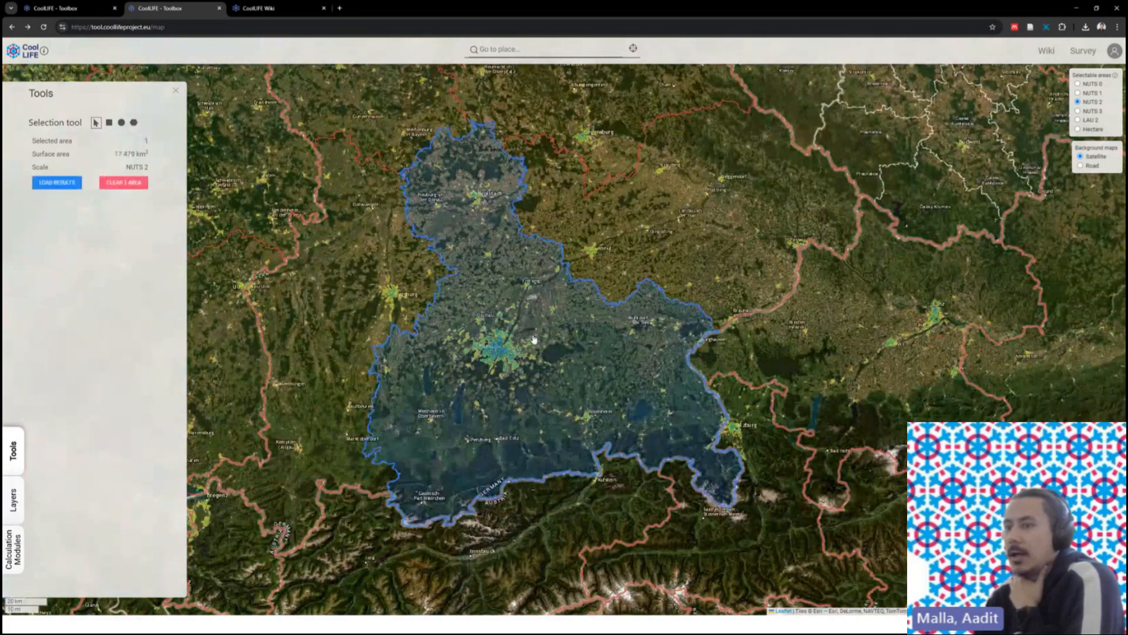
- Check the active layers, then load results showing 4 394.81 GWh/yr cooling needs
left_click(13, 500)
left_click(39, 189)
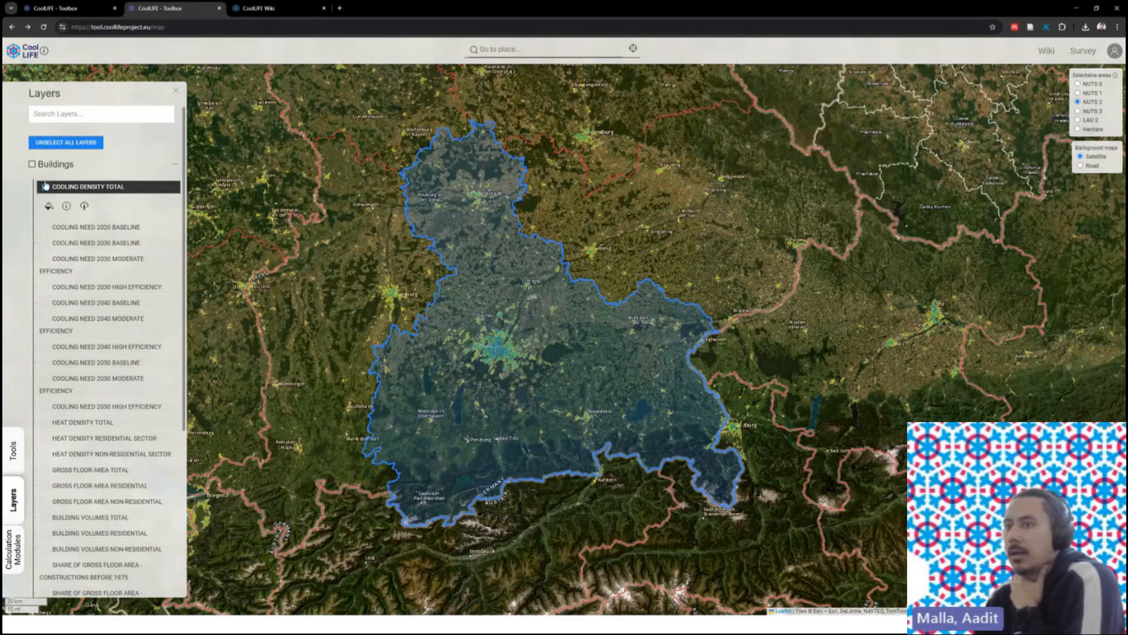
left_click(18, 458)
left_click(61, 182)
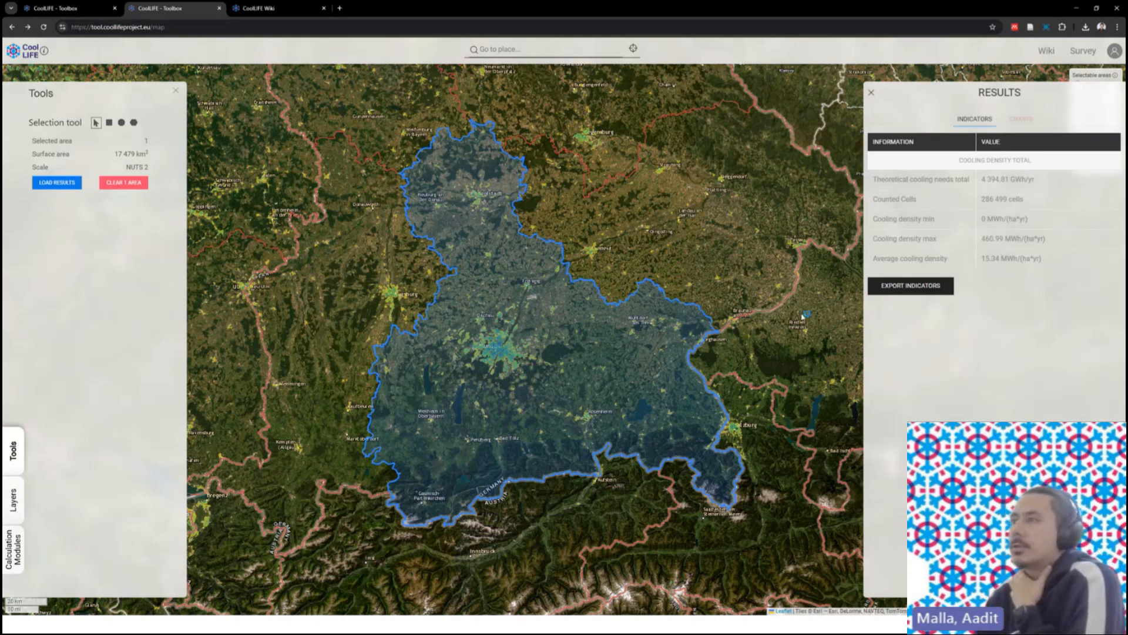
- Turn the Cooling Need 2030 Moderate Efficiency layer on briefly, then off again
left_click(15, 500)
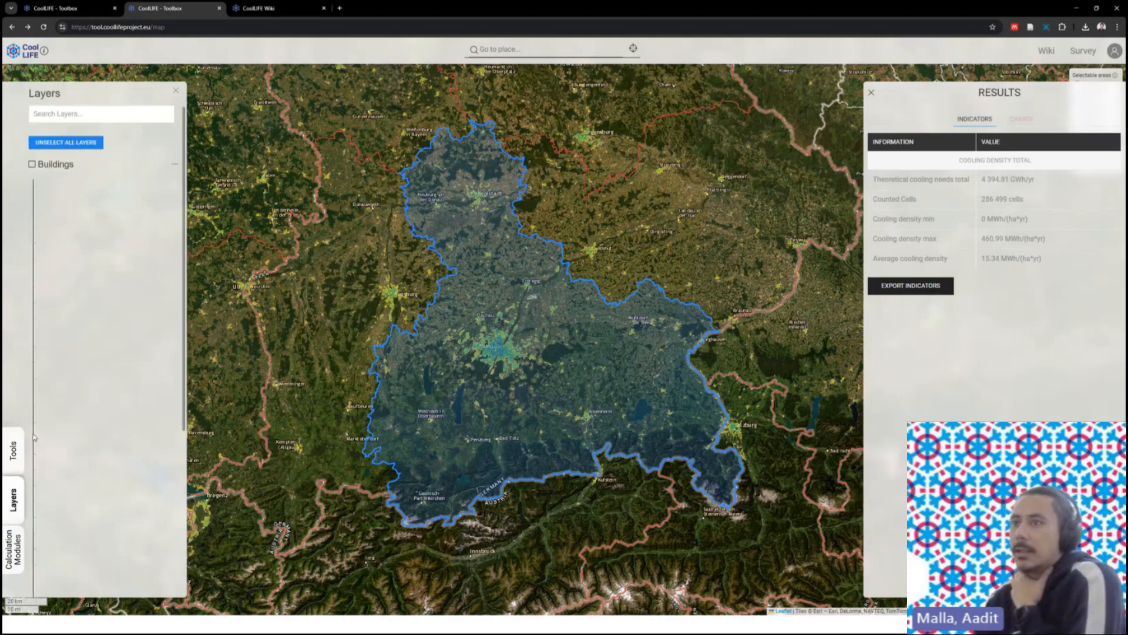
left_click(46, 260)
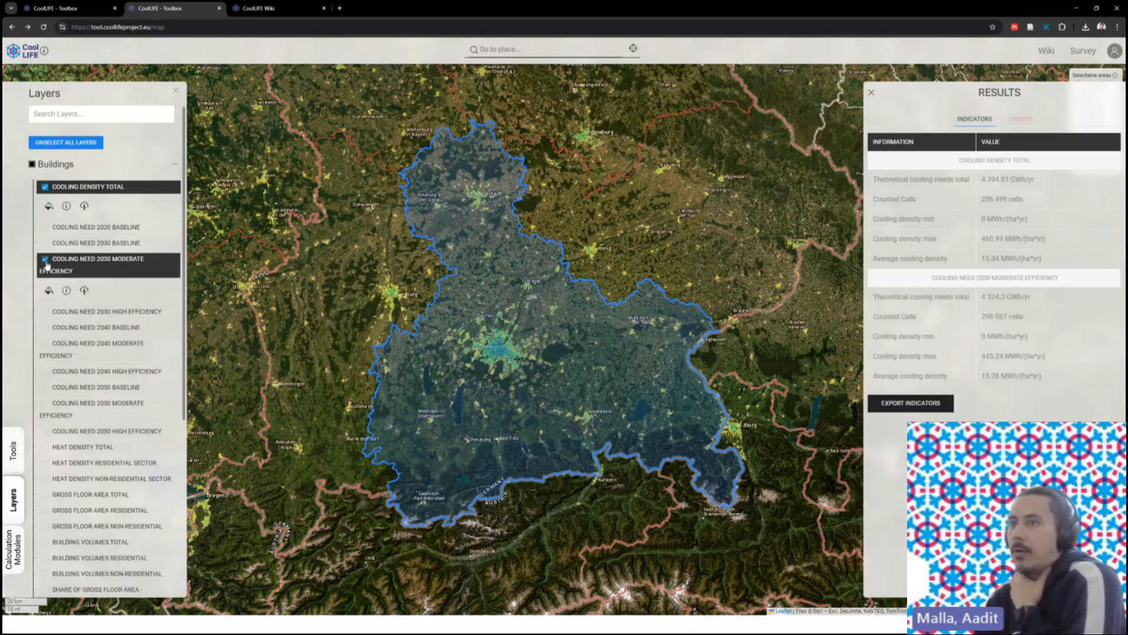
left_click(45, 260)
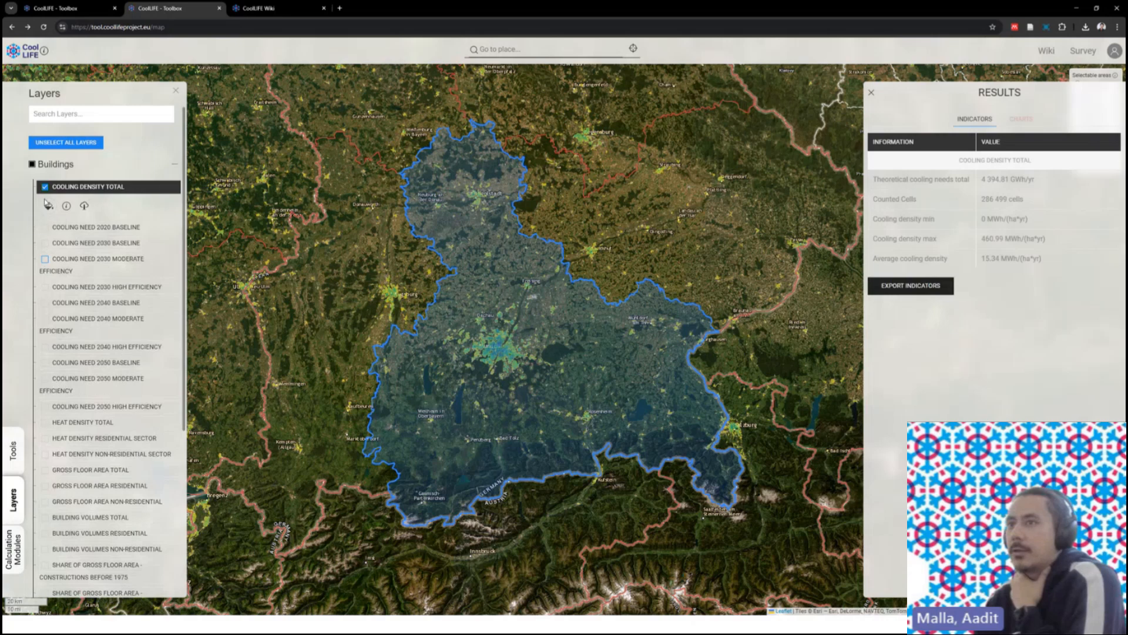
- Show the Cooling Density Total legend (10–800 MWh/ha) and its layer information box
left_click(49, 206)
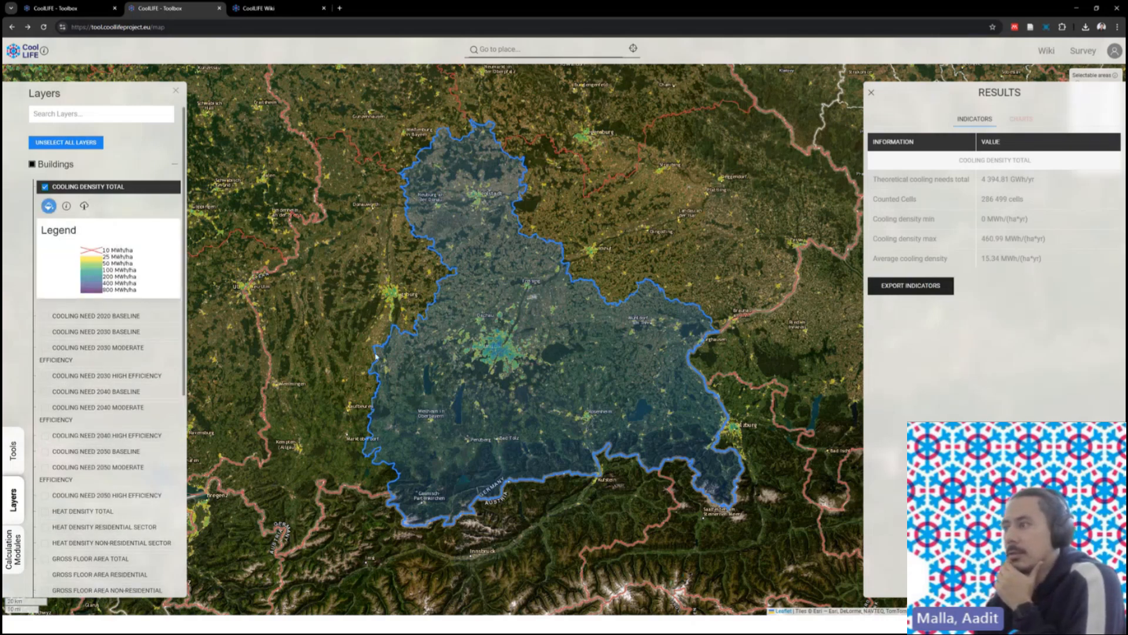
scroll(497, 361, "up", 2)
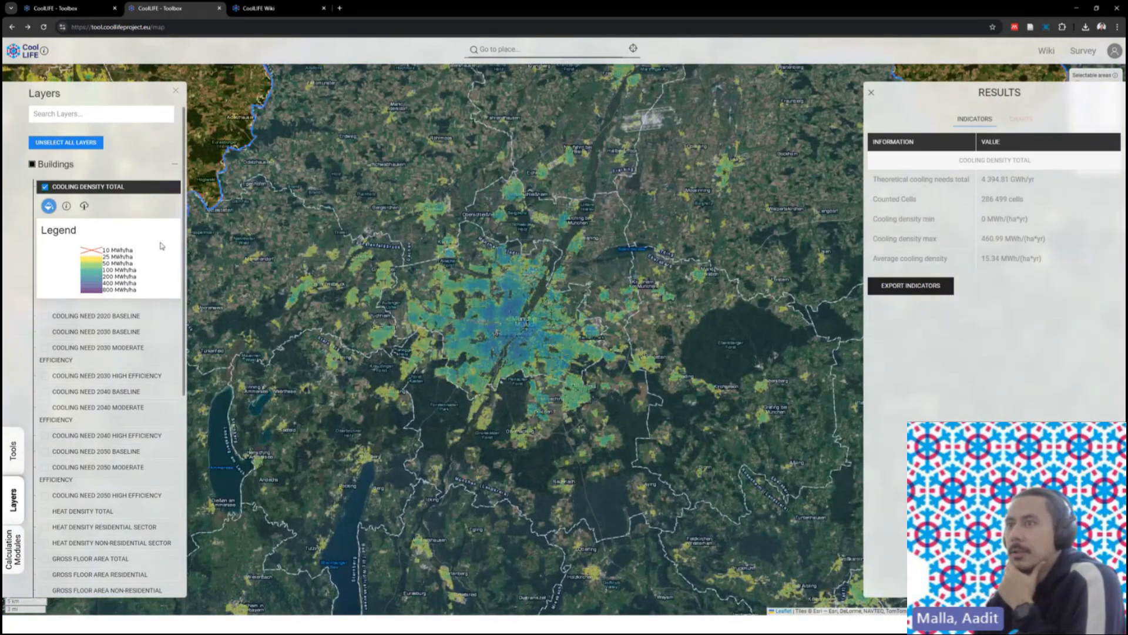
left_click(65, 206)
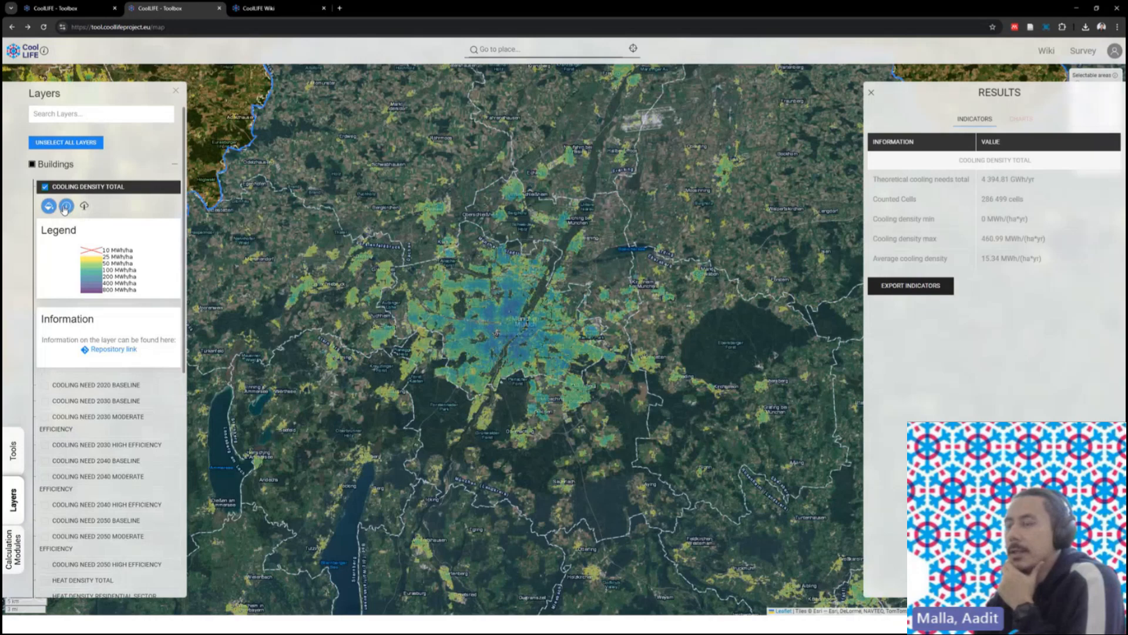
- Open the cool_tot_curr_density README on GitLab, scroll to its end, and return to the map
left_click(131, 351)
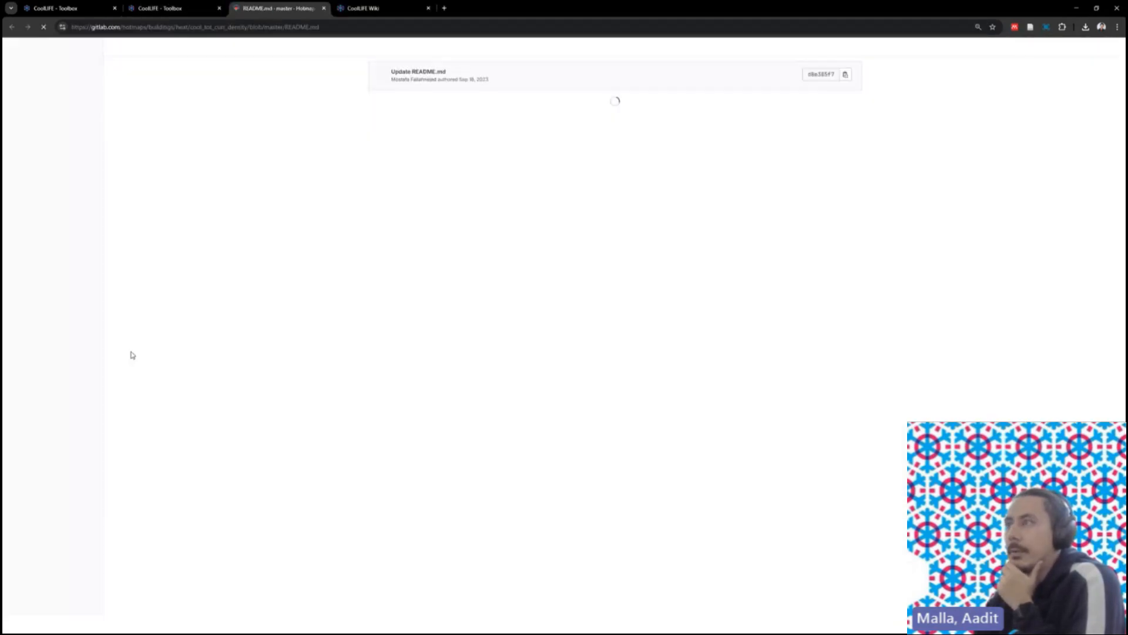
scroll(535, 300, "down", 3)
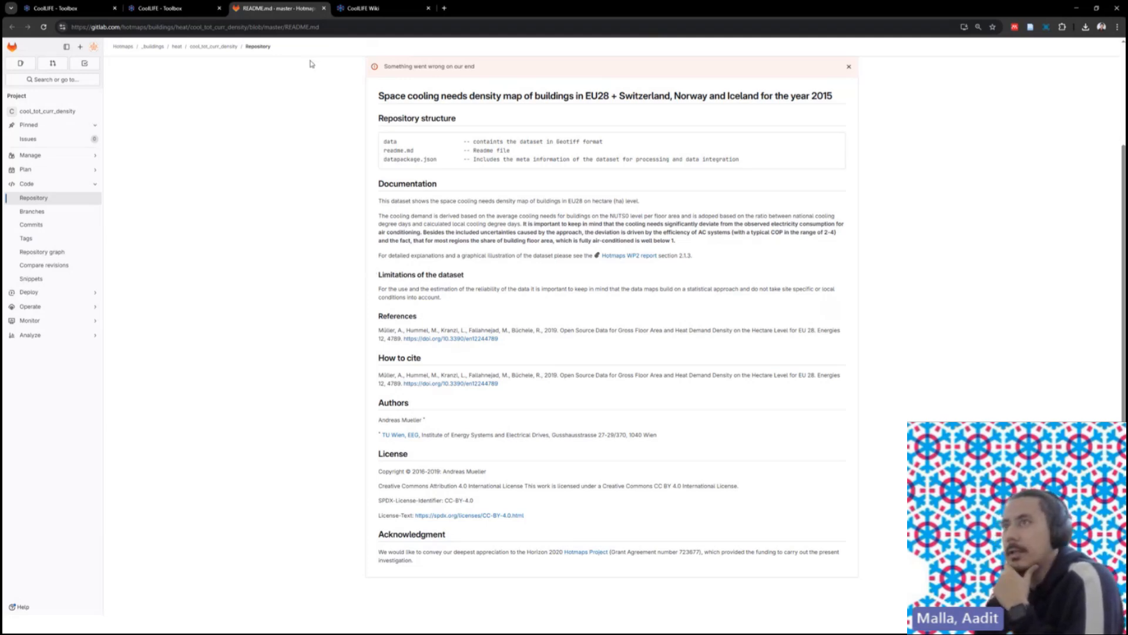
left_click(179, 9)
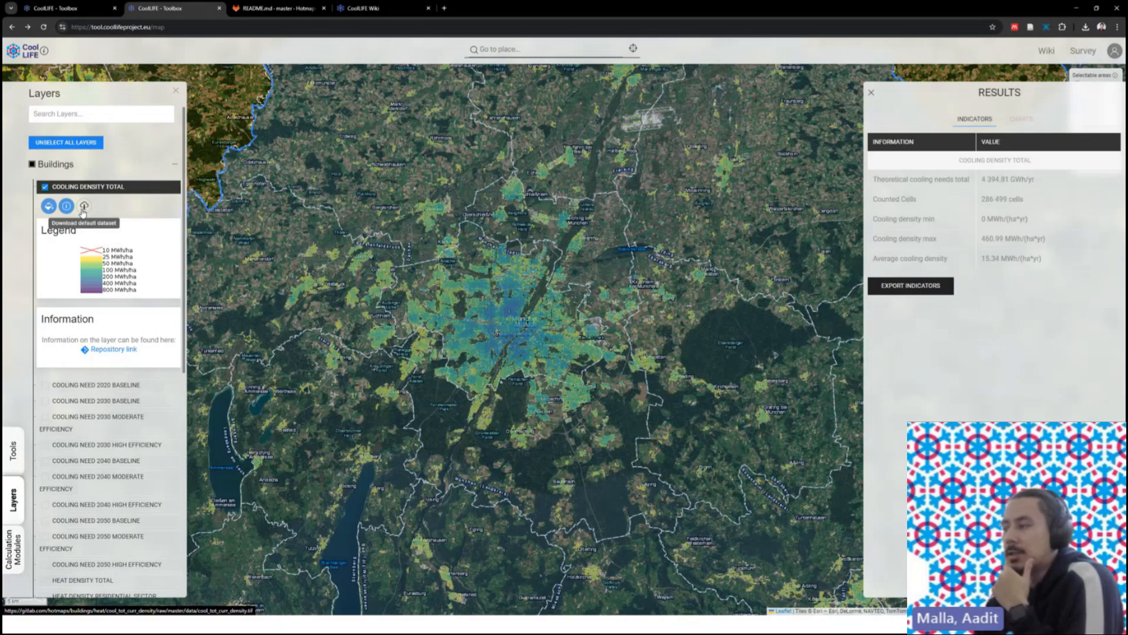
left_click(686, 230)
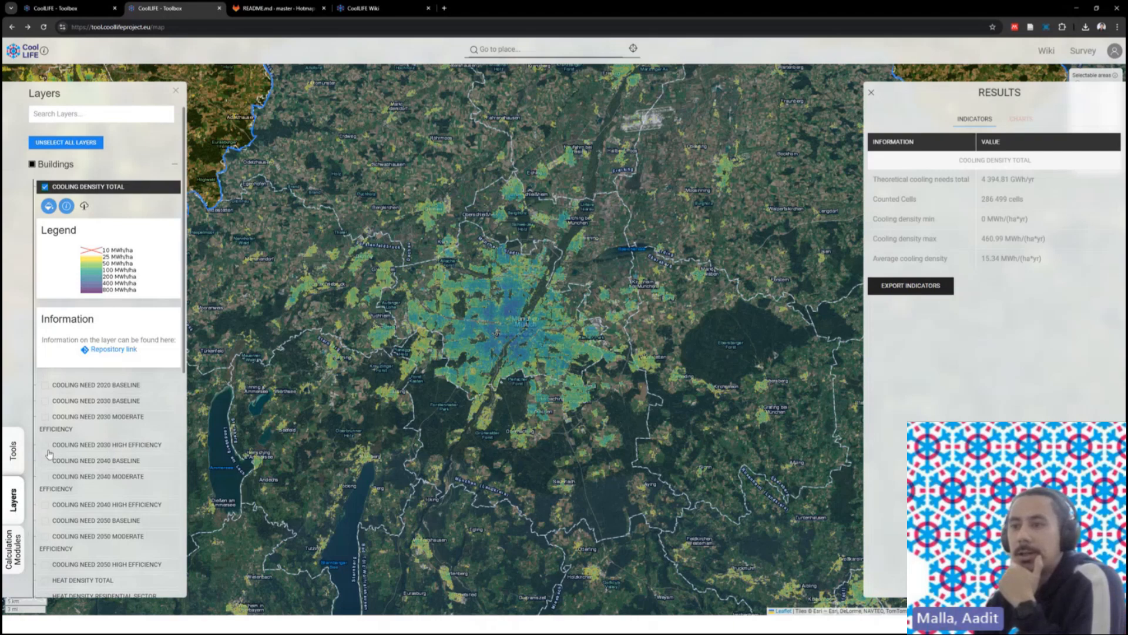
scroll(71, 455, "down", 2)
scroll(74, 452, "down", 2)
scroll(82, 352, "up", 5)
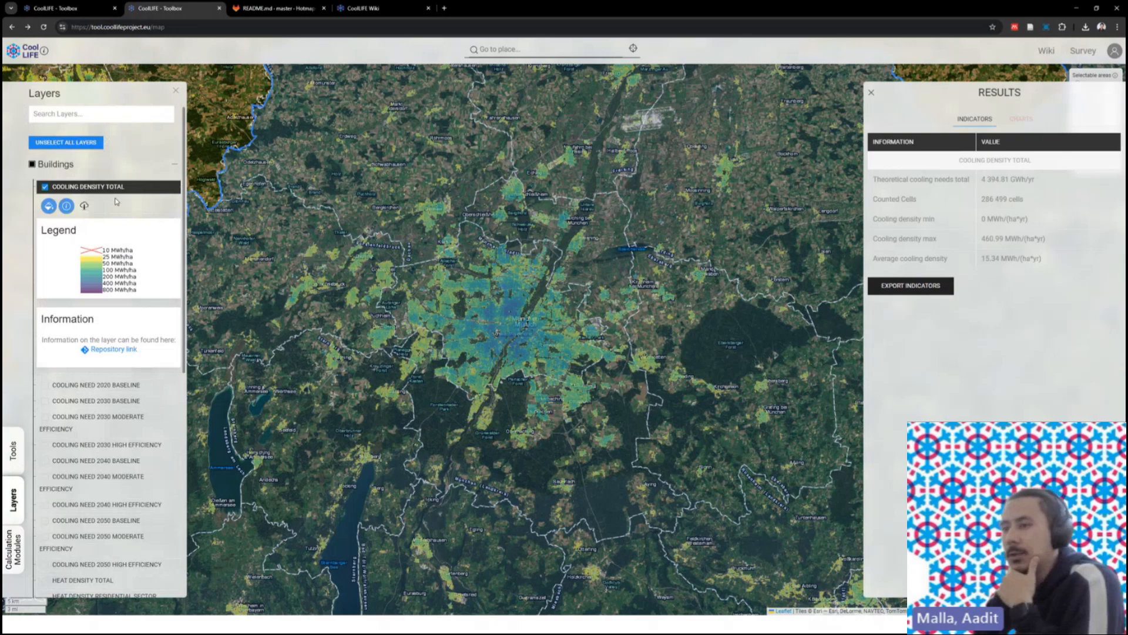
- List the Cooling, District heating and cooling, Policy and Finance calculation modules
left_click(21, 536)
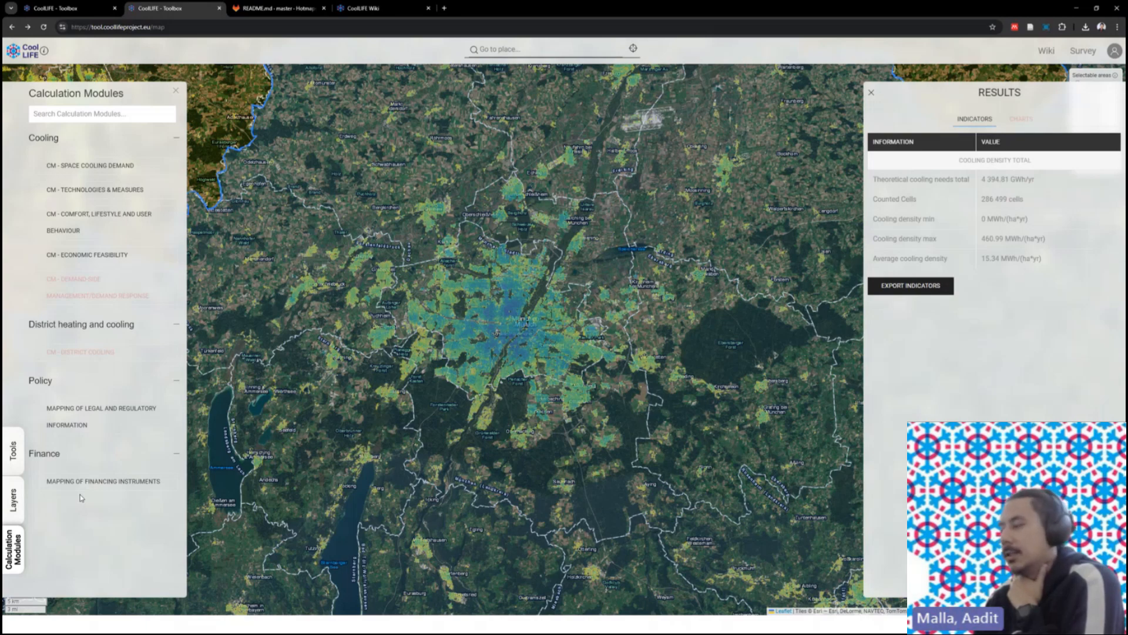
- Open the Wiki's 'Welcome to CoolLIFE!' page under Getting Started
left_click(268, 8)
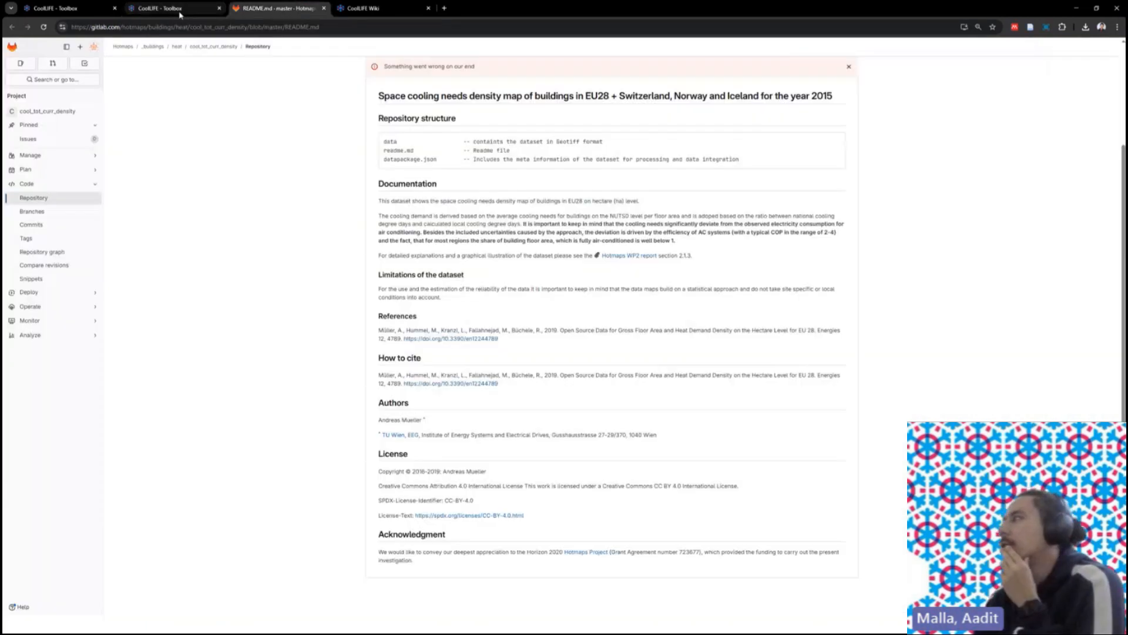
left_click(181, 12)
left_click(1056, 53)
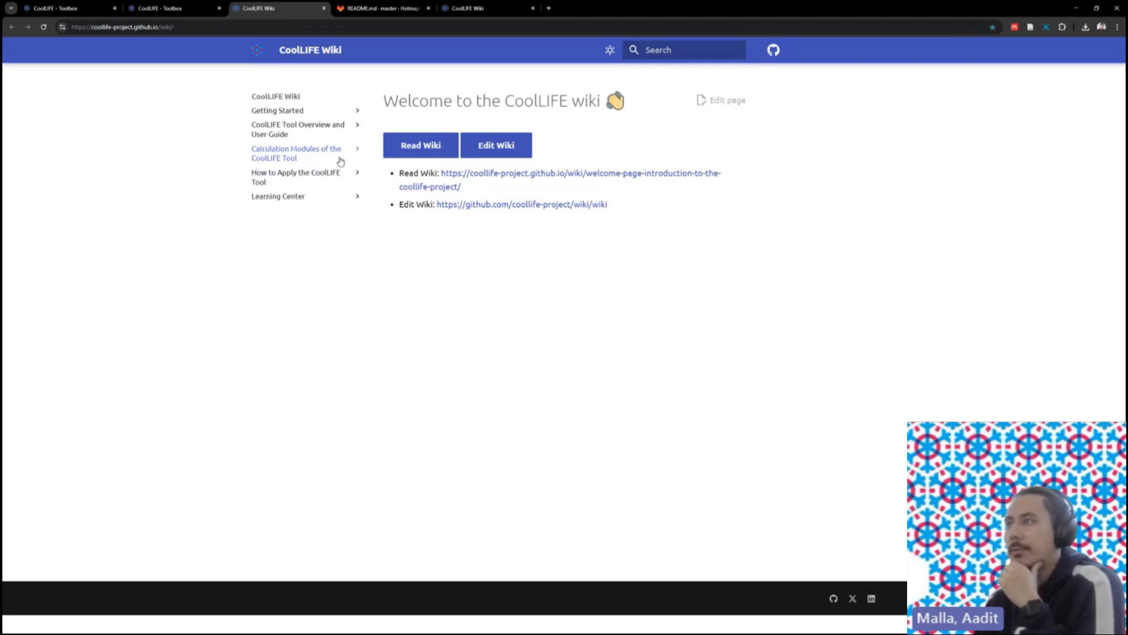
left_click(276, 112)
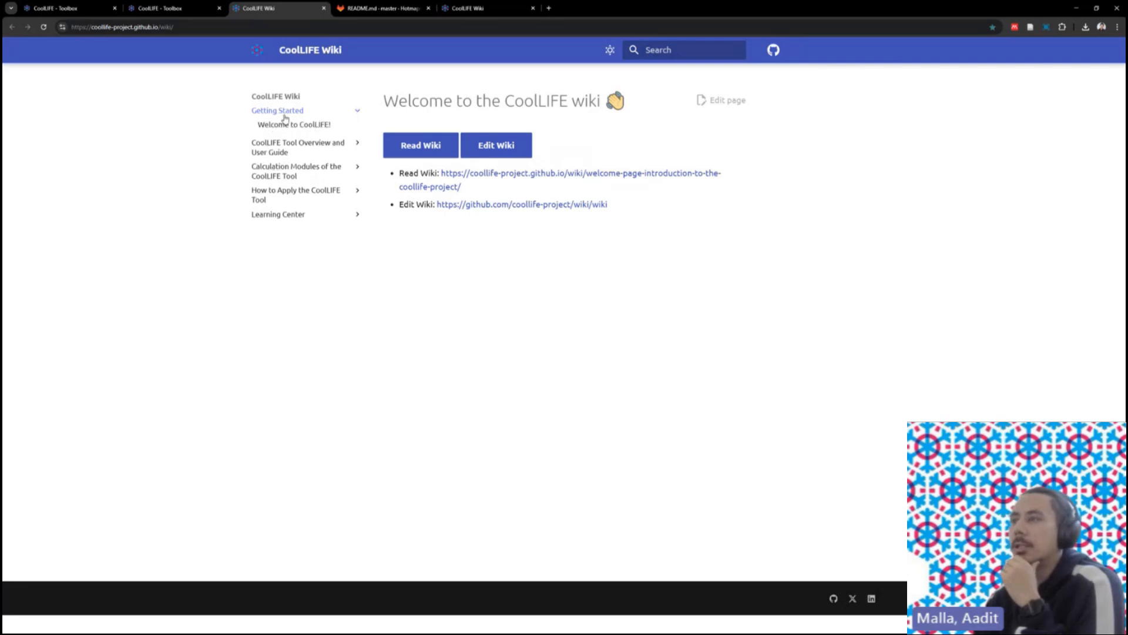
left_click(299, 124)
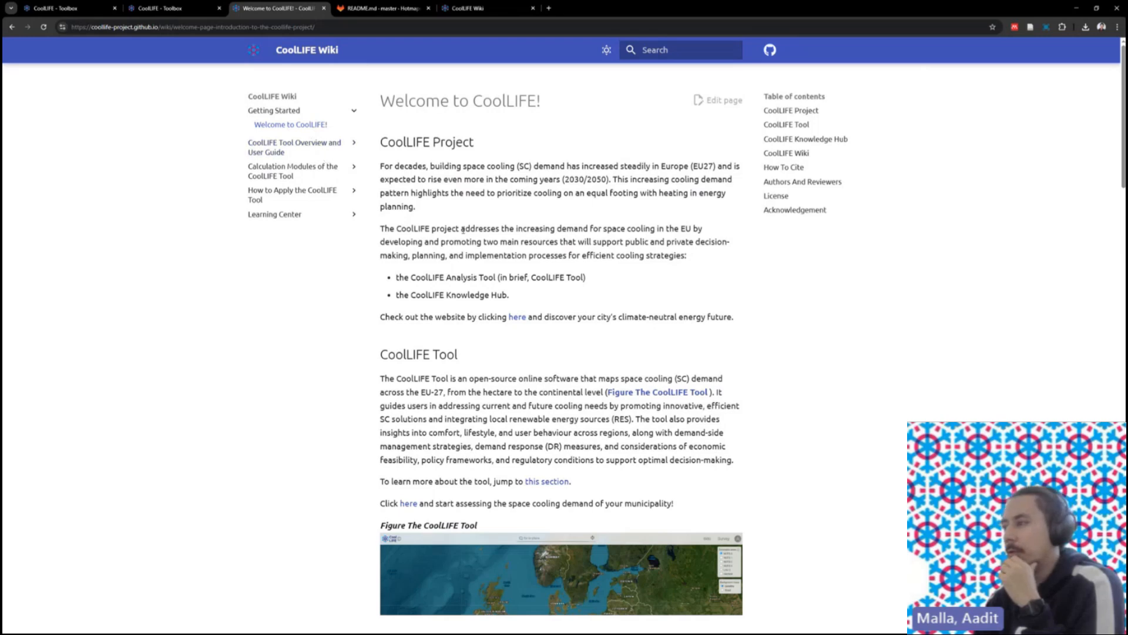
- Expand Tool Overview, Calculation Modules, and the Cooling, District Cooling, Policy and Finance sections
left_click(320, 150)
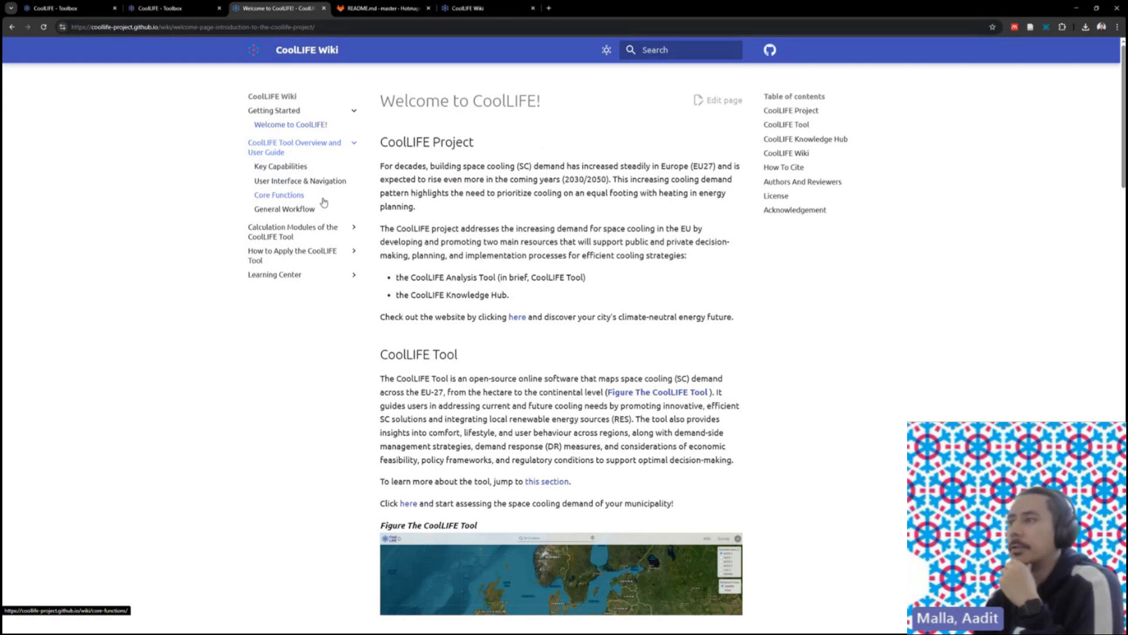
left_click(316, 231)
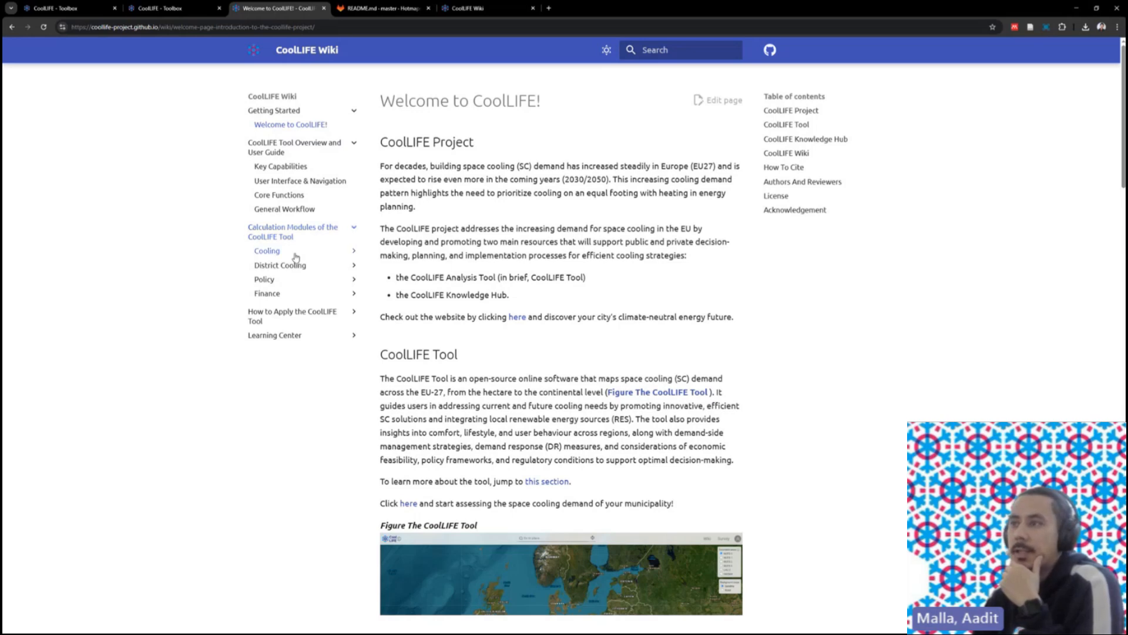
left_click(295, 255)
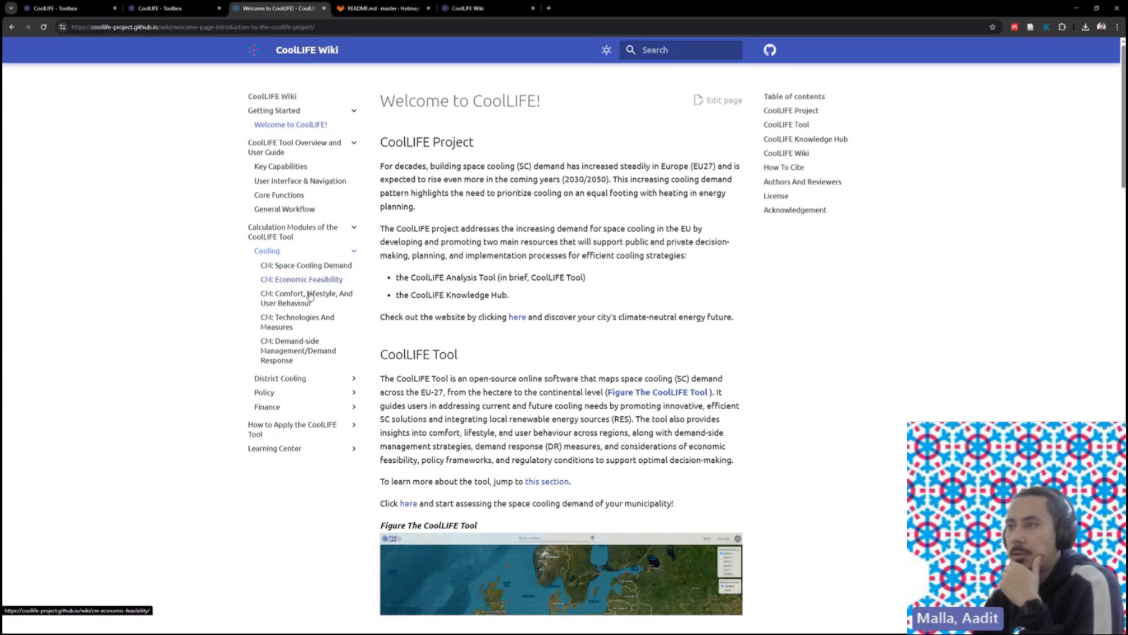
left_click(314, 381)
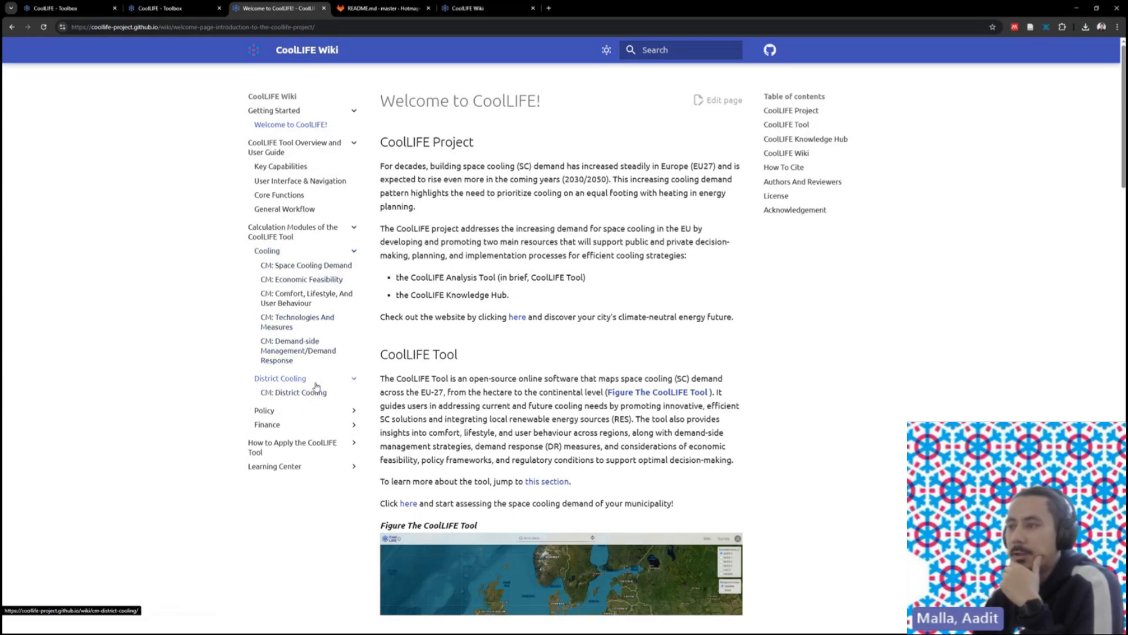
left_click(263, 412)
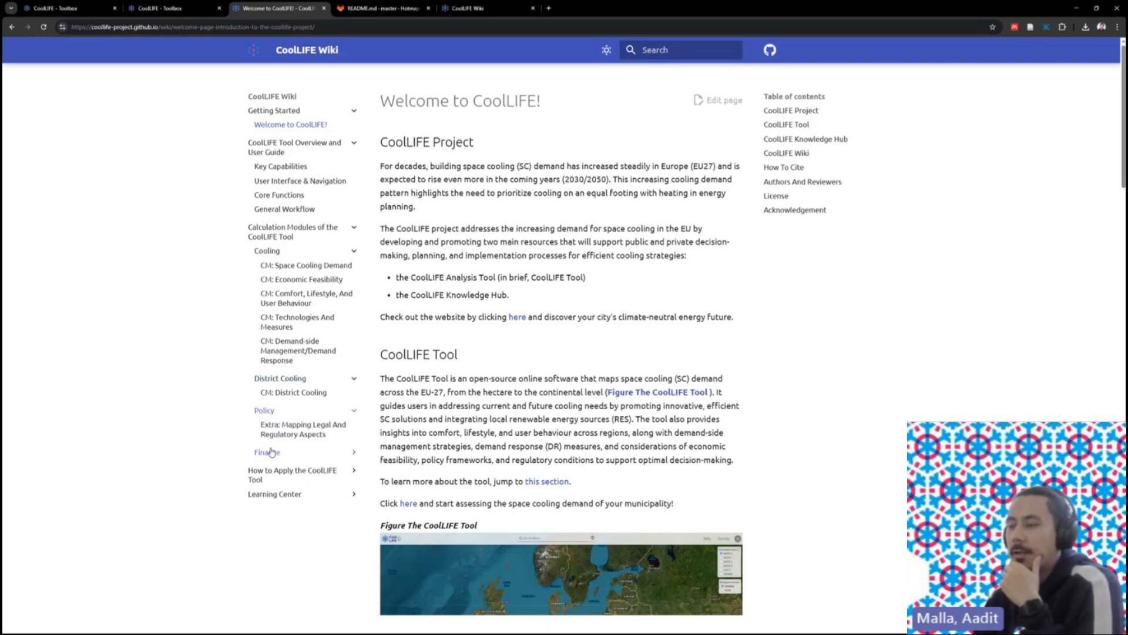
left_click(269, 452)
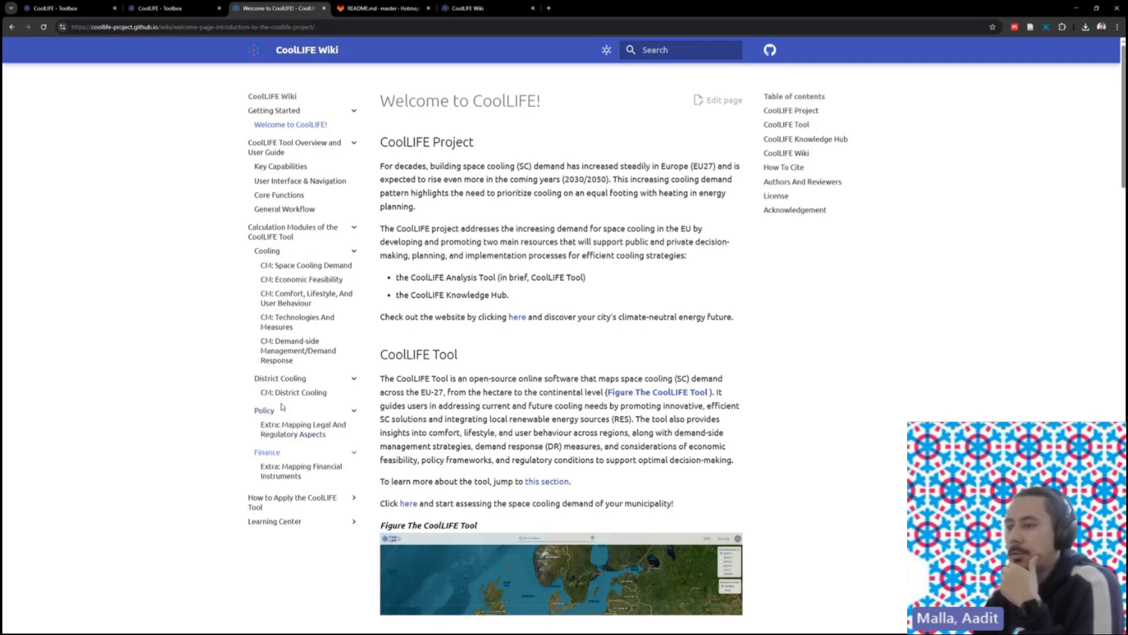
- Expand How to Apply the CoolLIFE Tool to show Use Cases 1–7, then scroll to the Learning Center materials
scroll(308, 470, "down", 2)
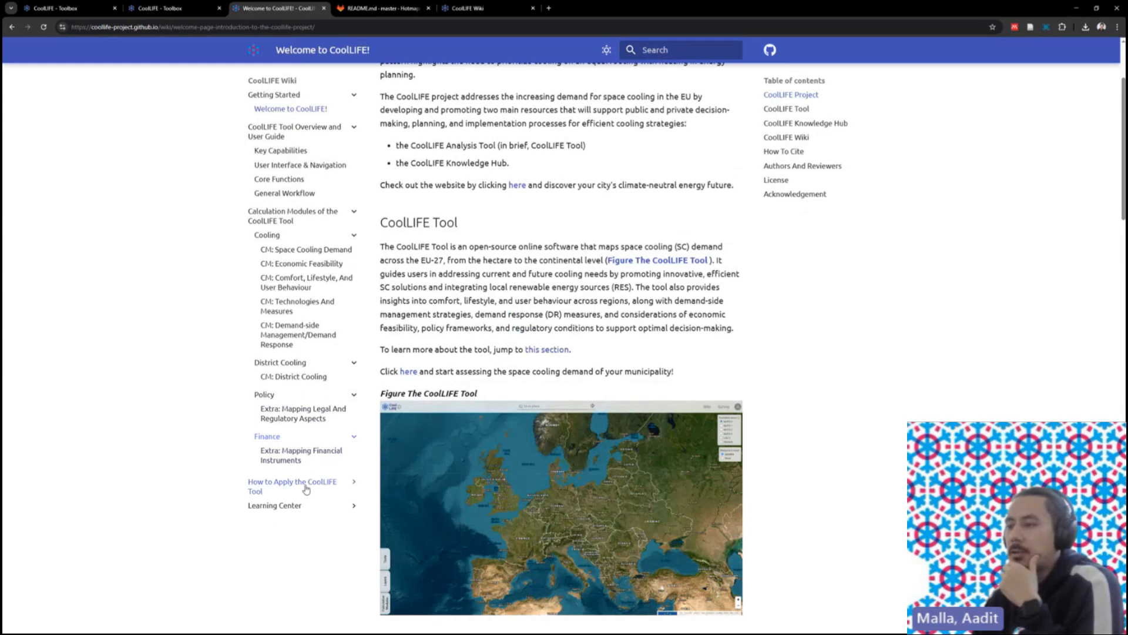
left_click(303, 488)
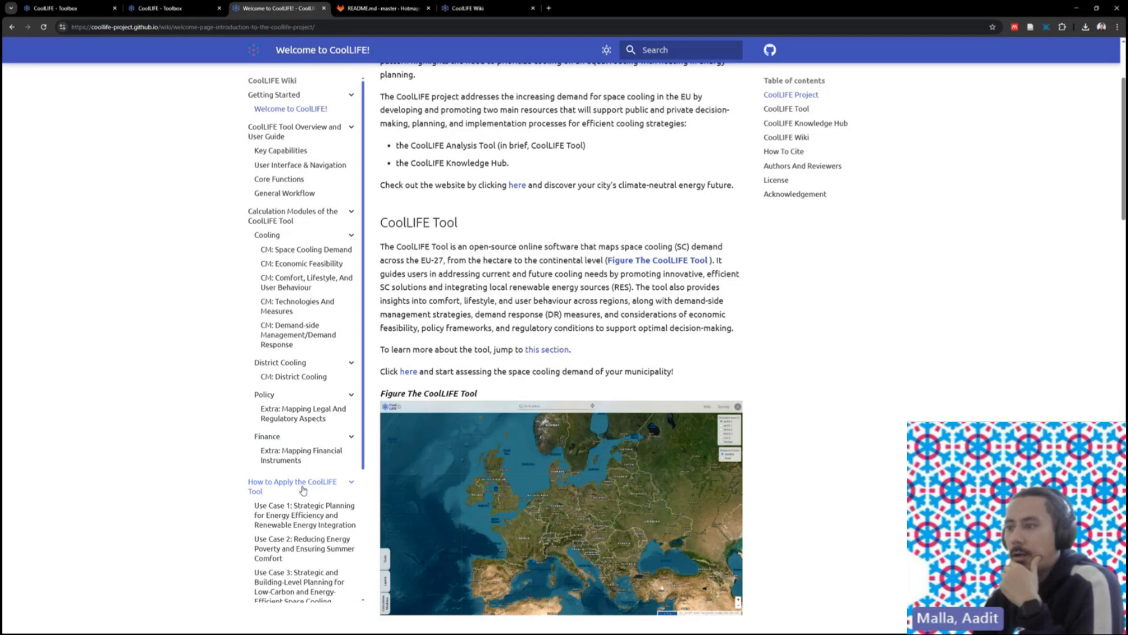
scroll(303, 489, "down", 2)
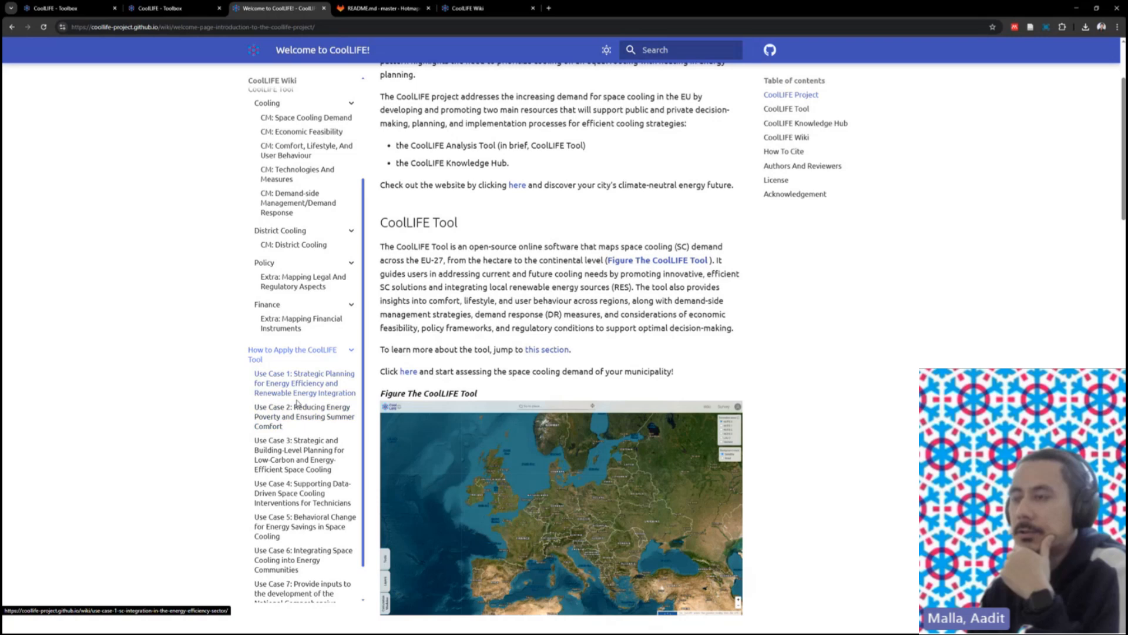
scroll(301, 420, "down", 1)
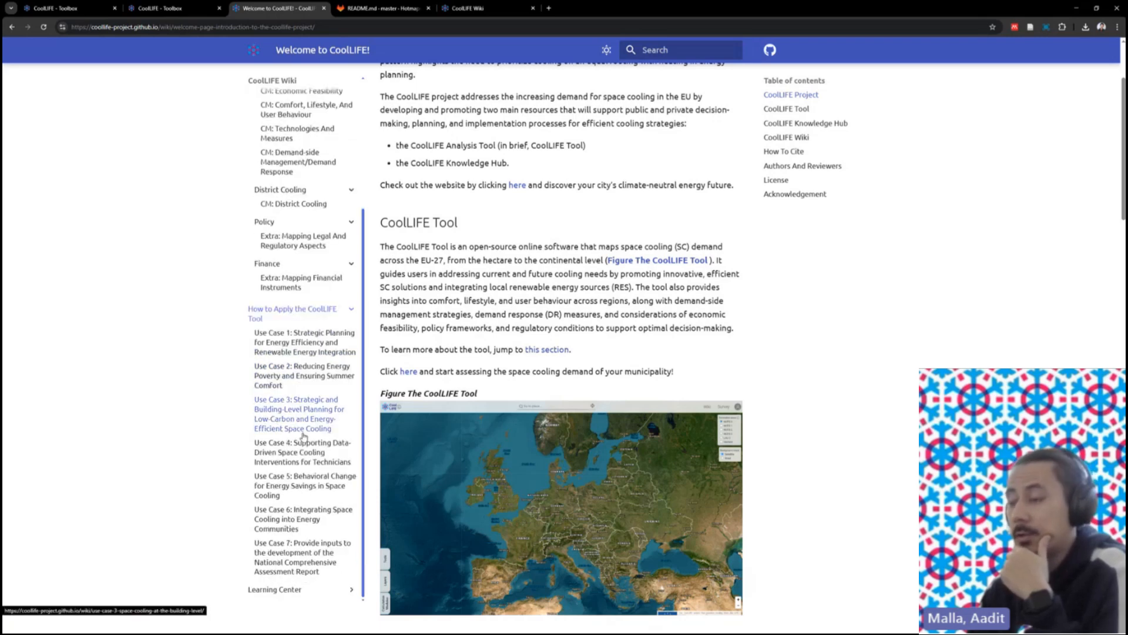
scroll(300, 558, "down", 2)
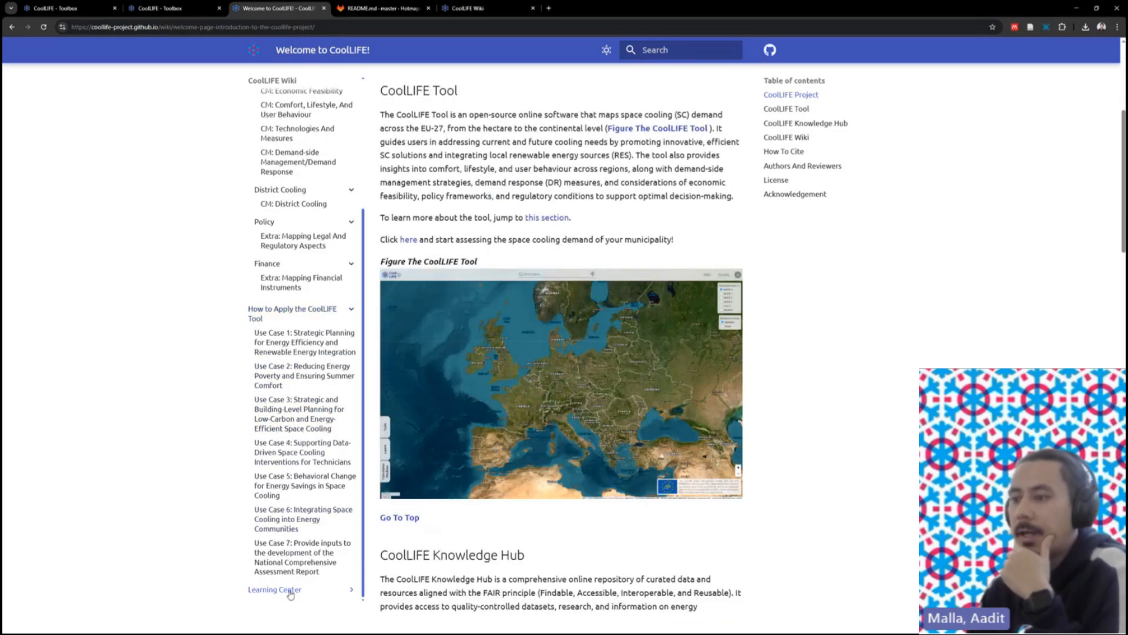
scroll(297, 535, "down", 1)
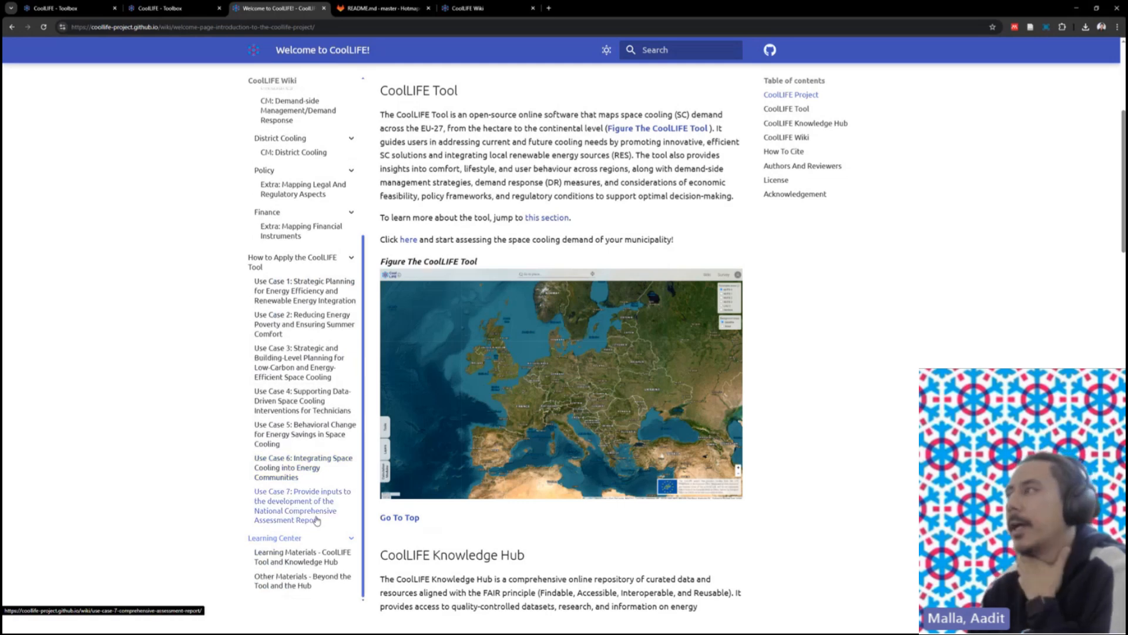